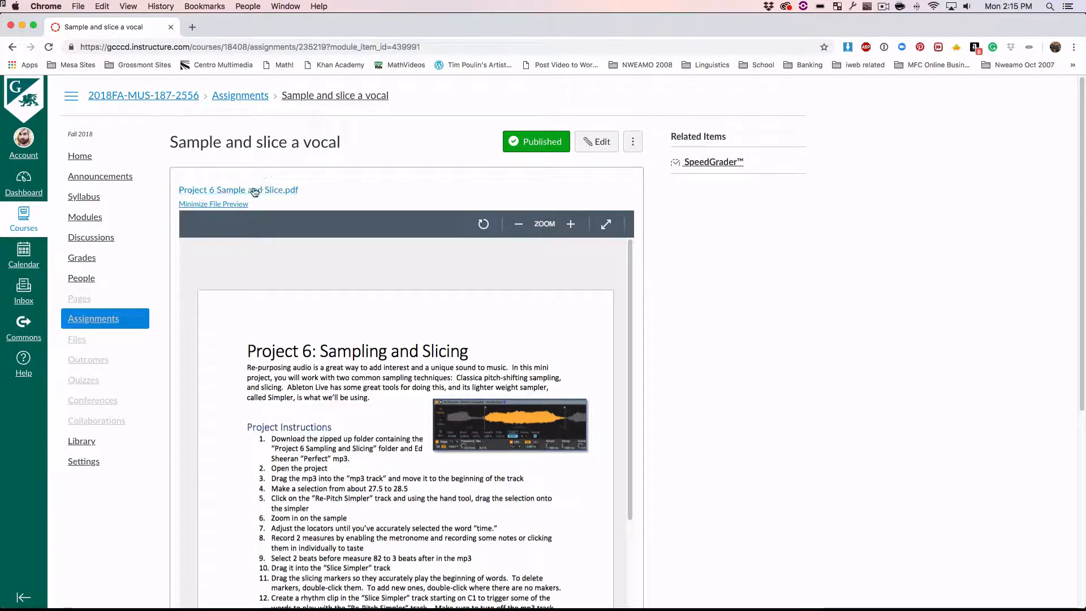
- Download Project 6 Sample and Slice.pdf from the assignment page and open it from the Downloads folder in Acrobat
{"action": "left_click", "coordinate": [254, 191]}
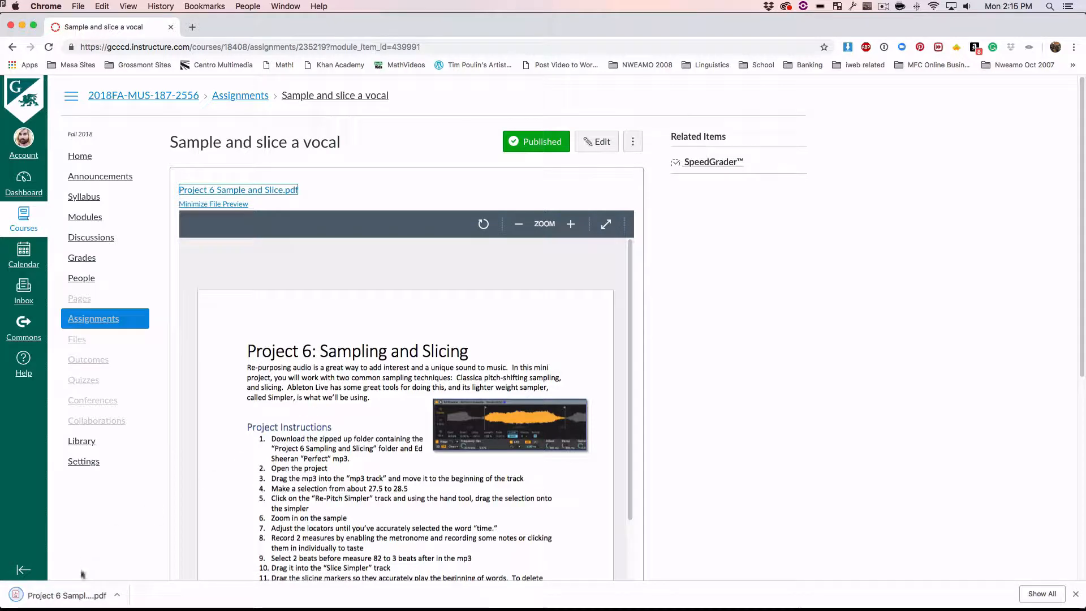
{"action": "left_click", "coordinate": [117, 595]}
{"action": "left_click", "coordinate": [128, 584]}
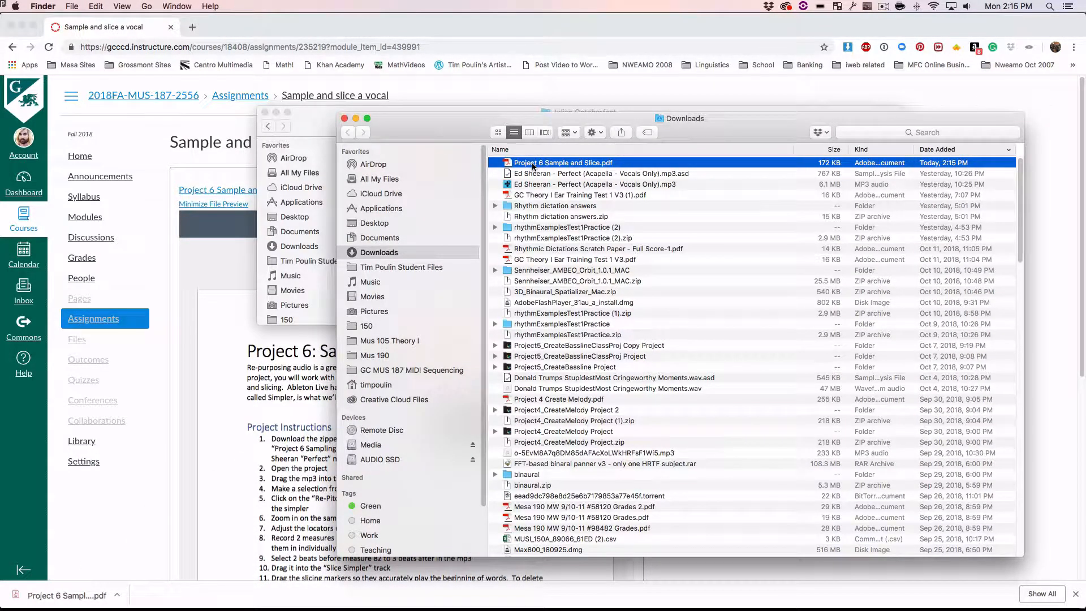
{"action": "double_click", "coordinate": [533, 167]}
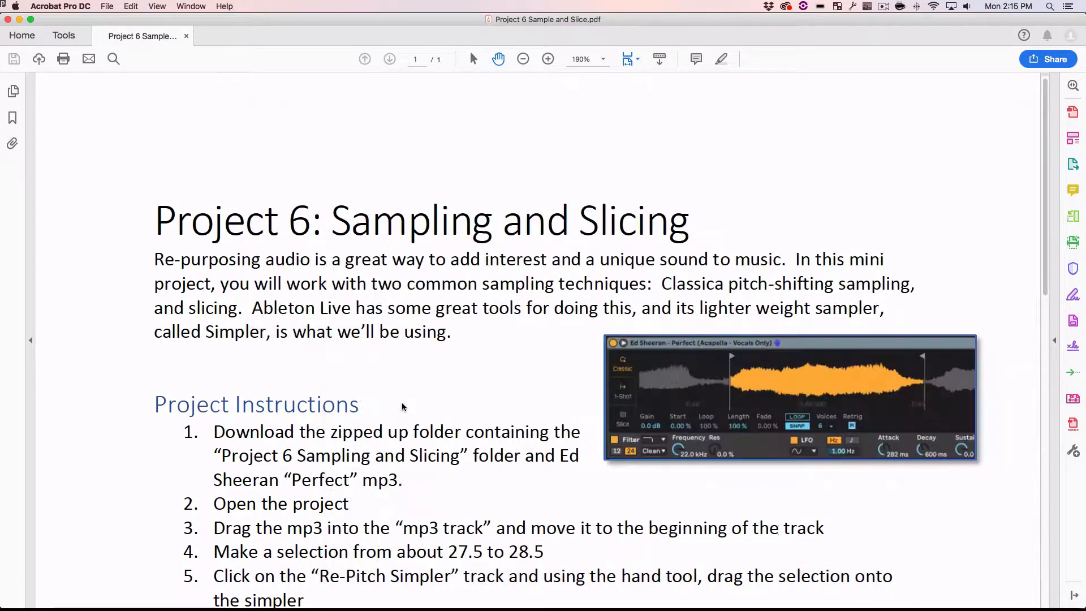
- Switch back to Chrome, download Project6_Sampling_And_Slicing Project.zip from the assignment, and show the file in Finder
{"action": "key", "text": "super+Tab"}
{"action": "key", "text": "super+Tab"}
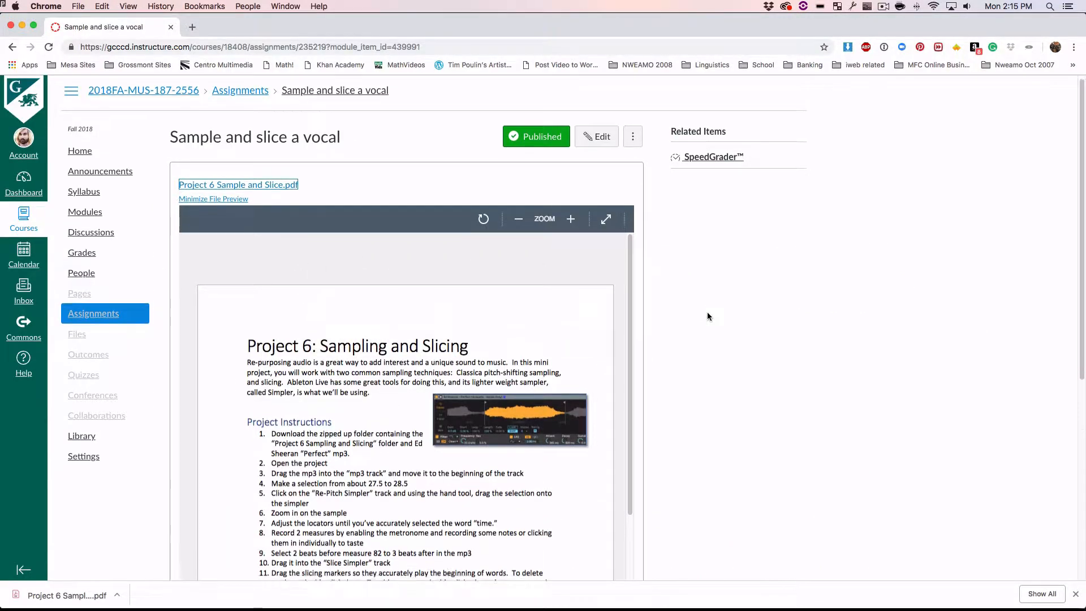
{"action": "scroll", "coordinate": [707, 314], "scroll_direction": "down", "scroll_amount": 5}
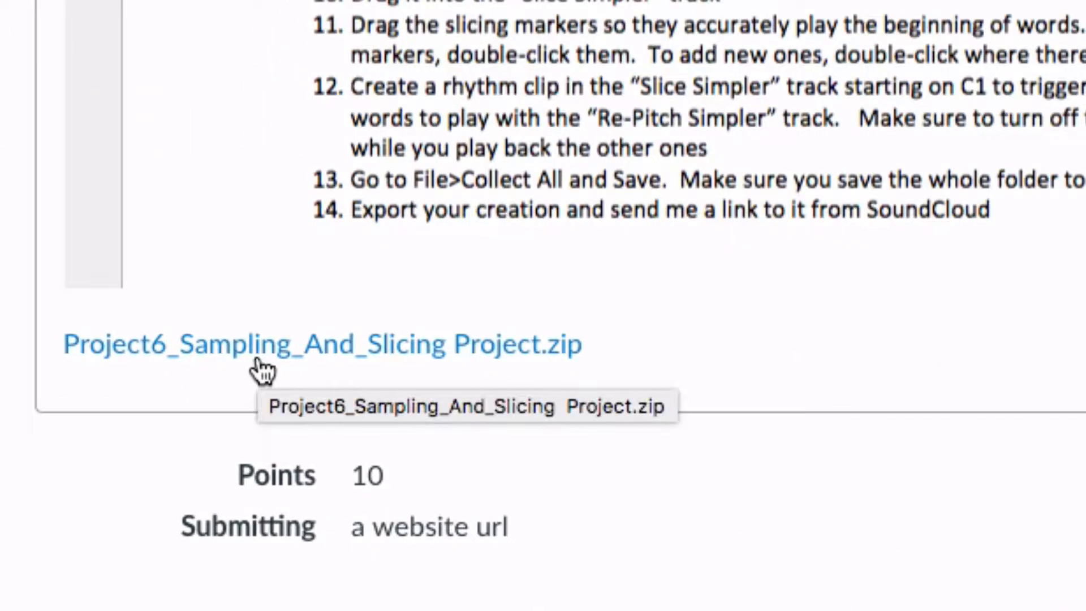
{"action": "left_click", "coordinate": [261, 368]}
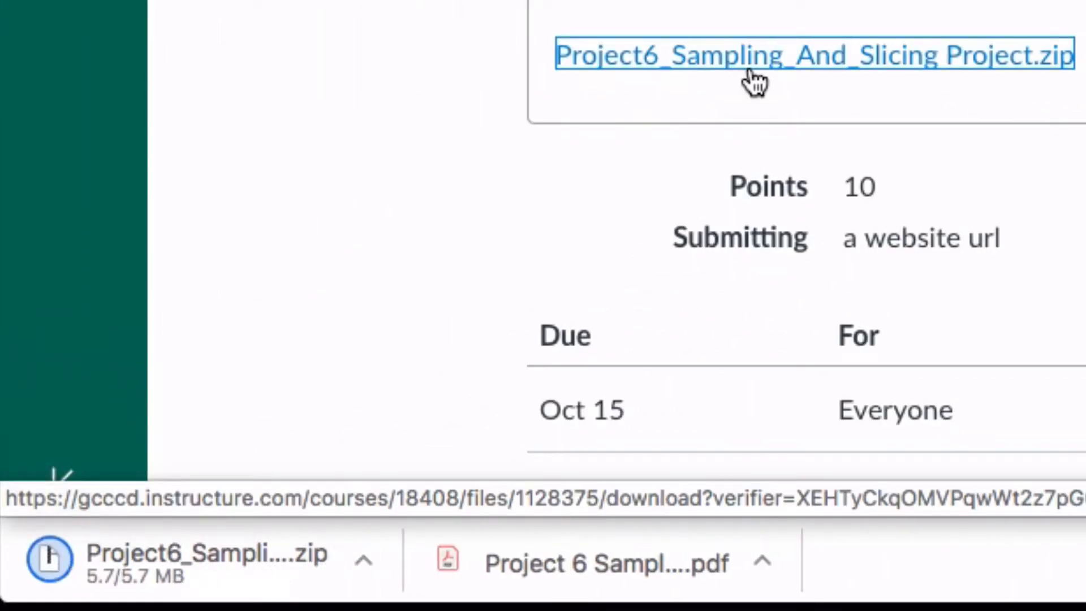
{"action": "left_click", "coordinate": [358, 564]}
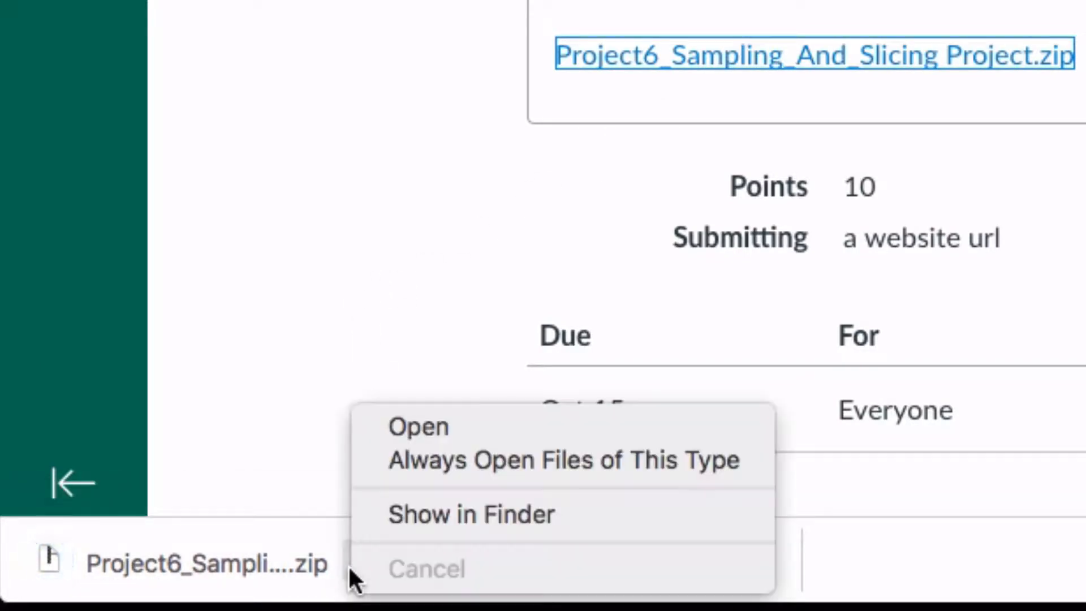
{"action": "left_click", "coordinate": [396, 516]}
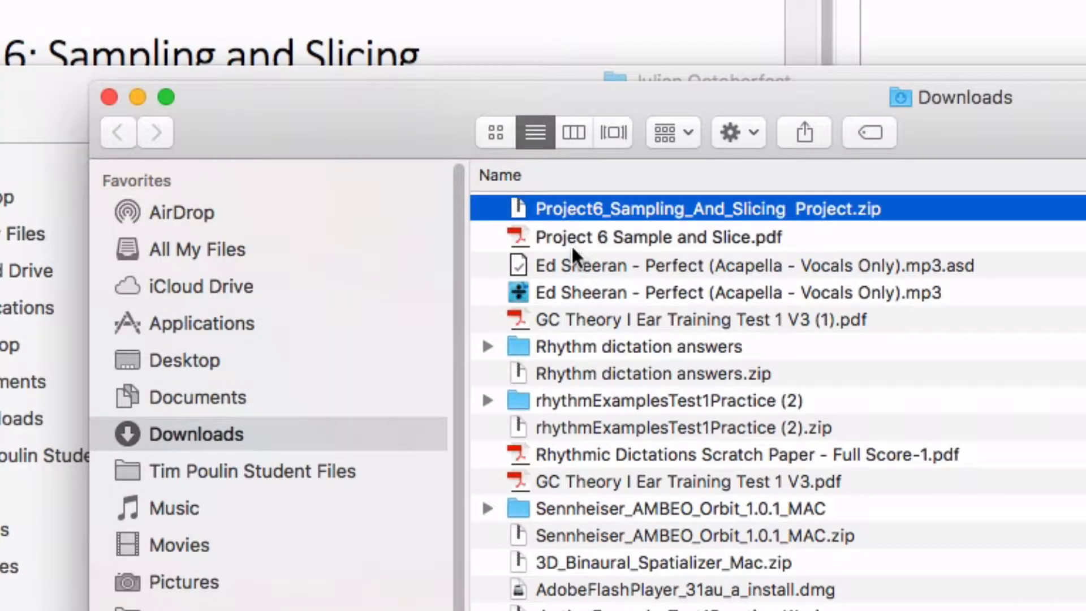
- Unzip the project archive and open Project6_Sampling_And_Slicing .als in Ableton Live, discarding the changes to the untitled set
{"action": "double_click", "coordinate": [537, 212]}
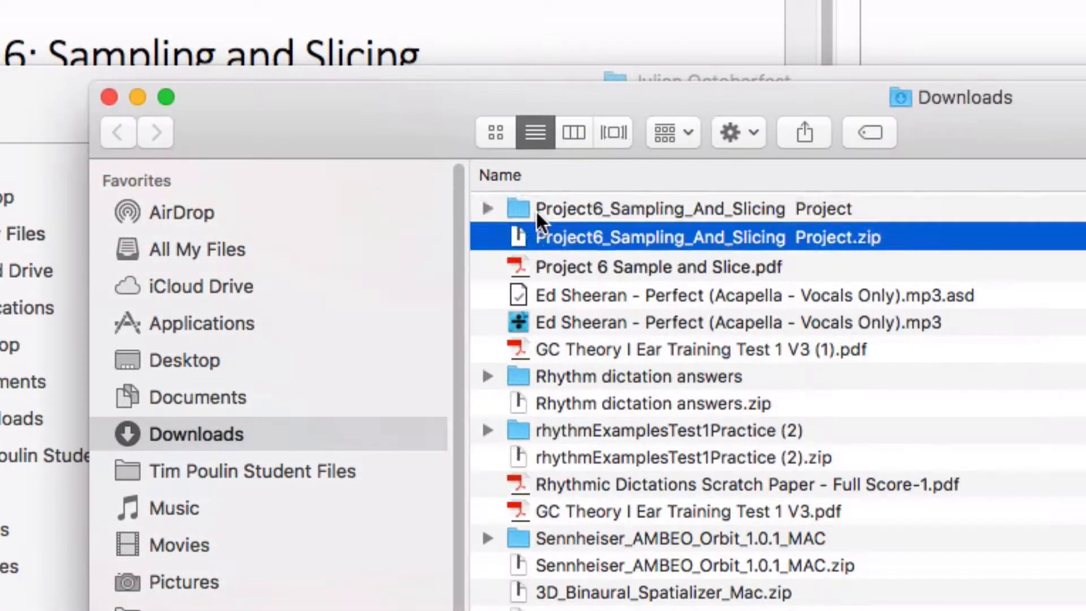
{"action": "double_click", "coordinate": [522, 209]}
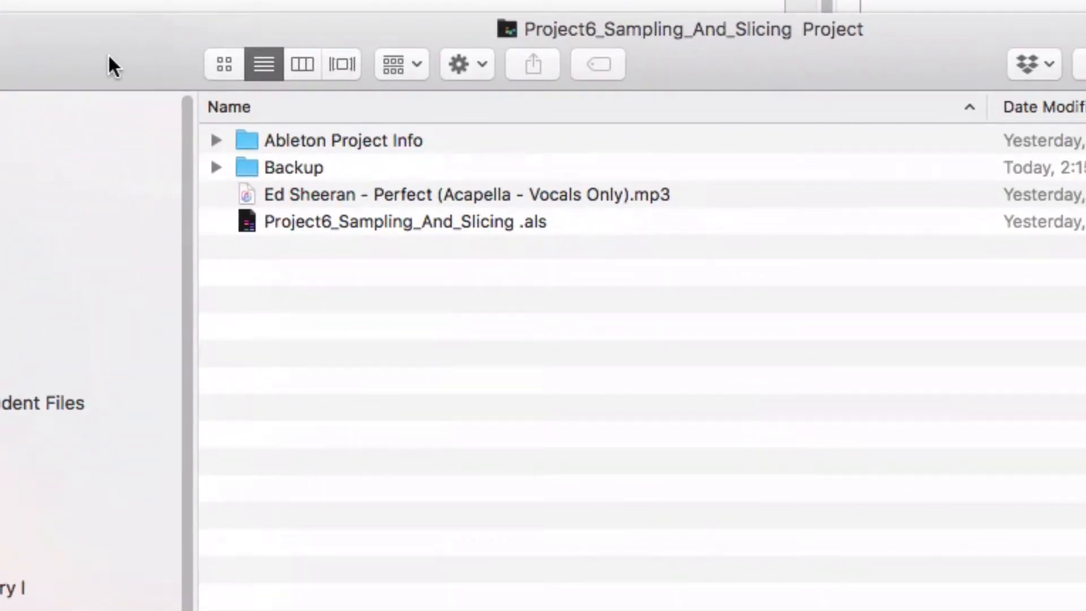
{"action": "left_click", "coordinate": [332, 222]}
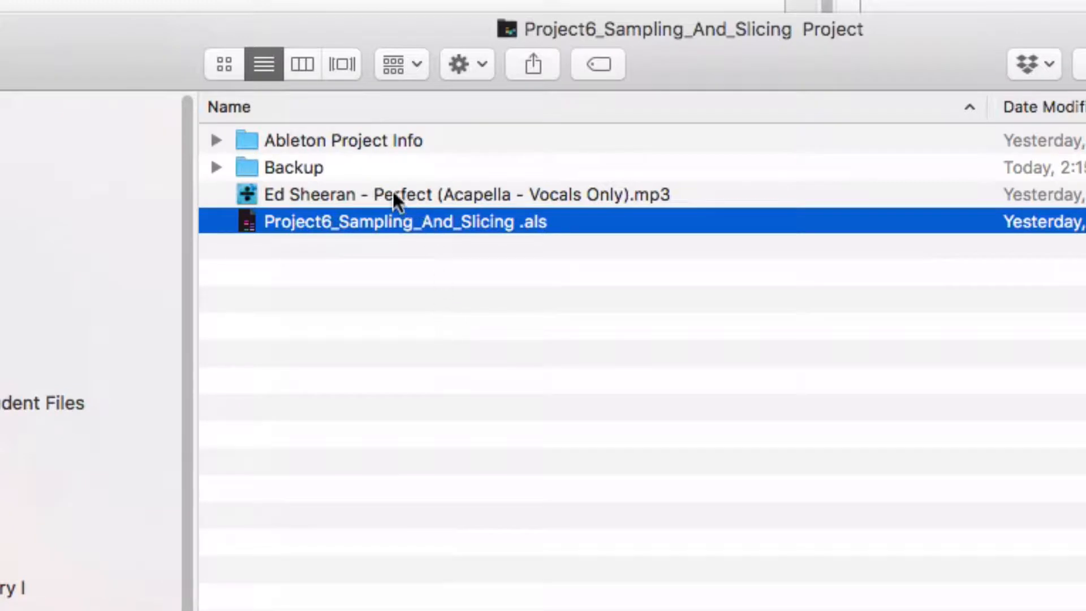
{"action": "double_click", "coordinate": [297, 223]}
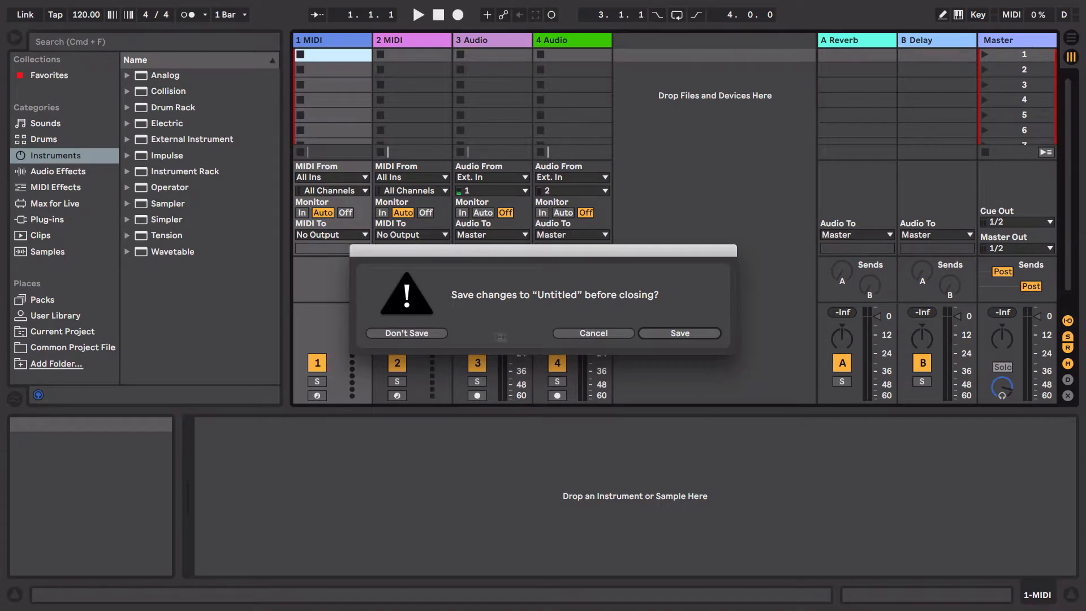
{"action": "left_click", "coordinate": [429, 333]}
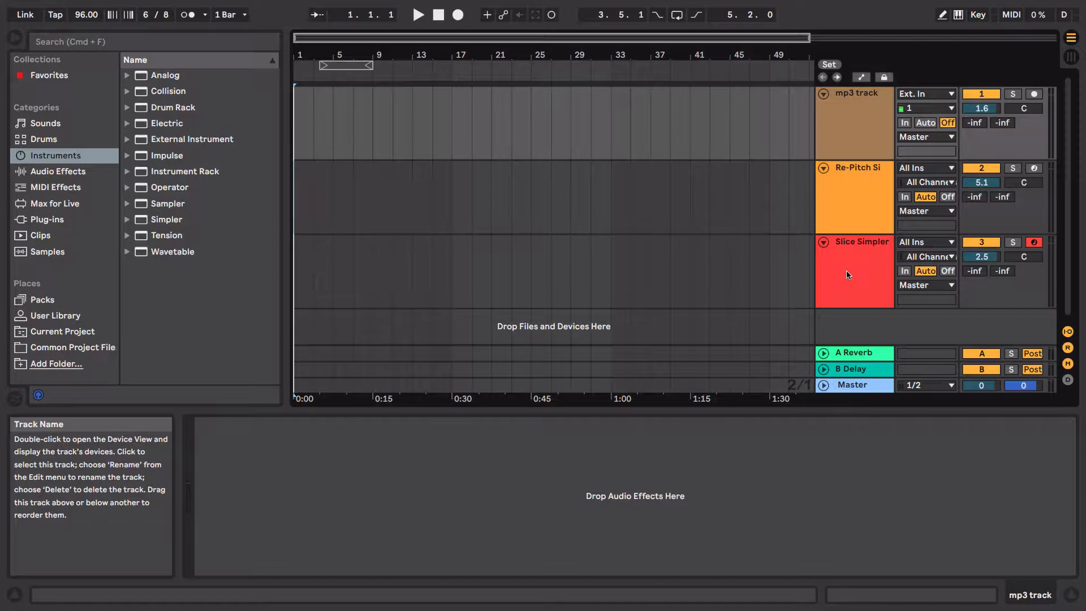
- Examine the Simpler devices on the Re-Pitch and Slice tracks, and read the project instructions PDF in Acrobat
{"action": "left_click", "coordinate": [867, 209]}
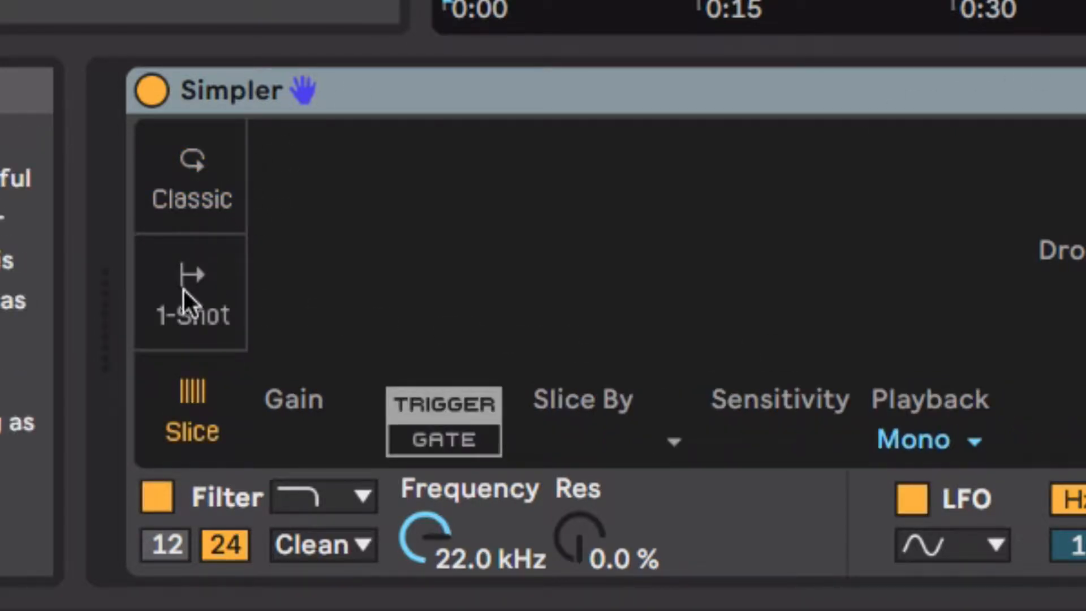
{"action": "left_click", "coordinate": [177, 418]}
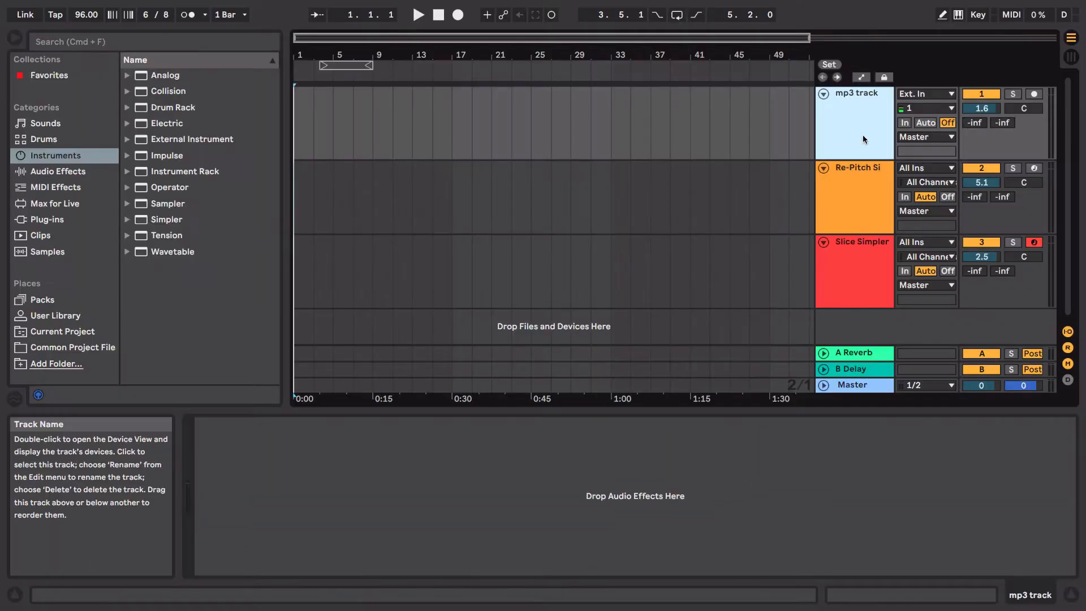
{"action": "key", "text": "super+Tab"}
{"action": "key", "text": "super+Tab"}
{"action": "key", "text": "super+Tab"}
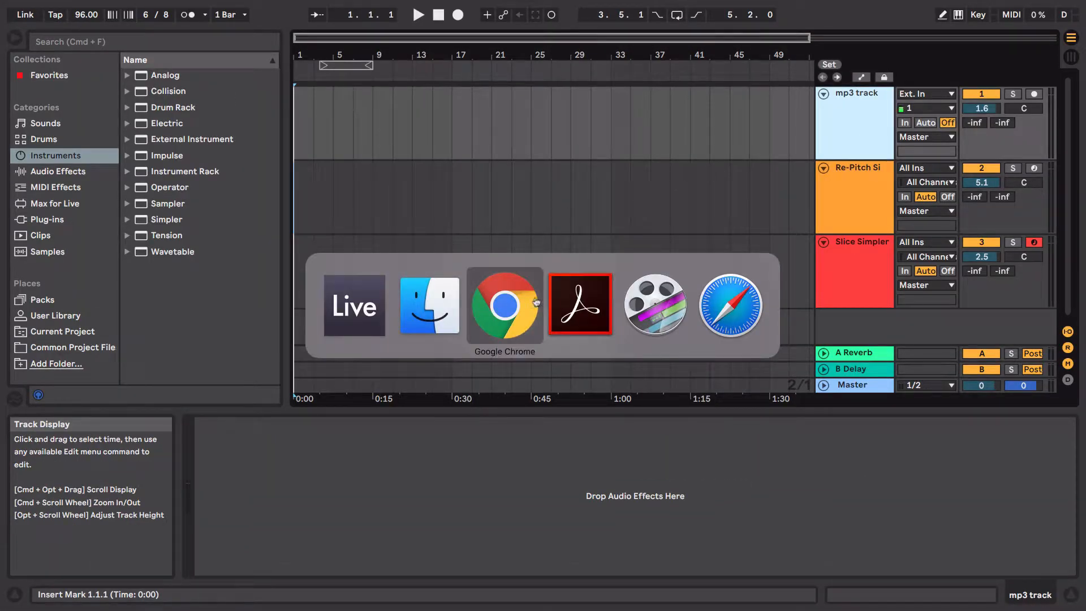
{"action": "scroll", "coordinate": [506, 286], "scroll_direction": "down", "scroll_amount": 10}
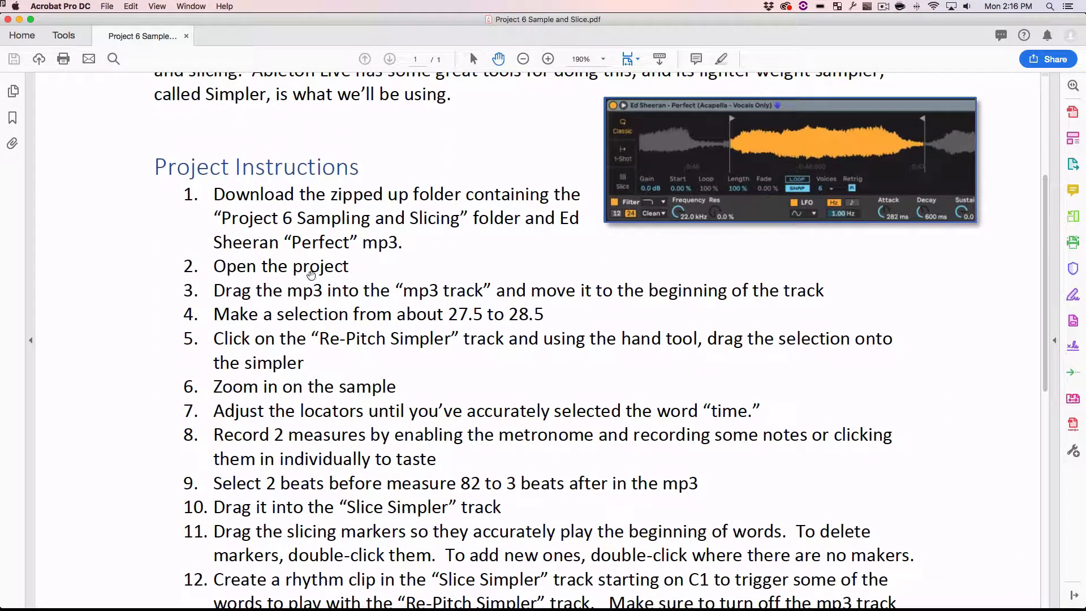
{"action": "scroll", "coordinate": [312, 274], "scroll_direction": "down", "scroll_amount": 4}
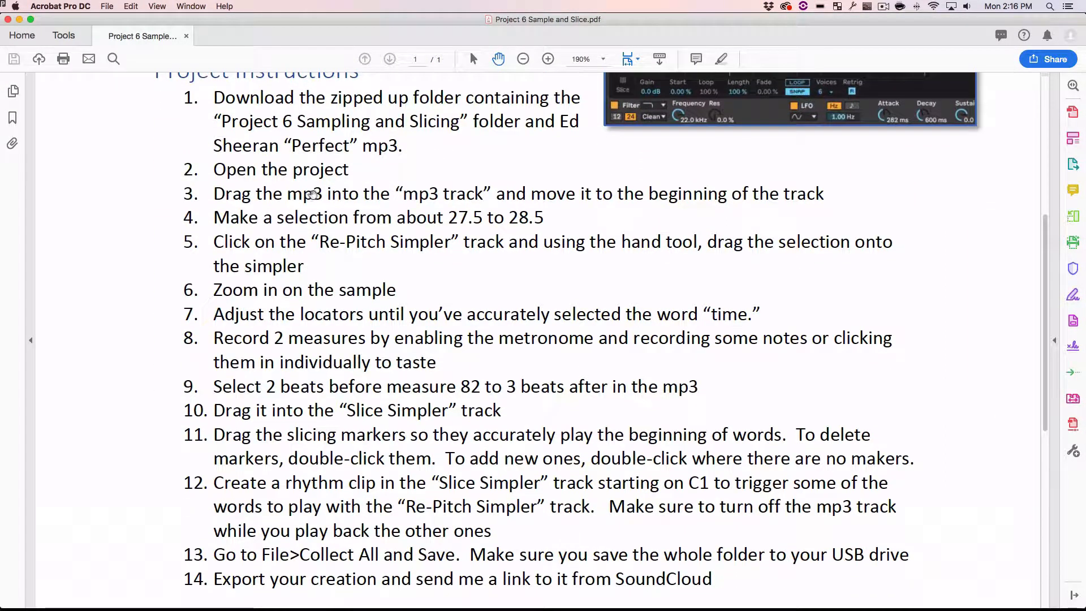
{"action": "scroll", "coordinate": [639, 212], "scroll_direction": "down", "scroll_amount": 1}
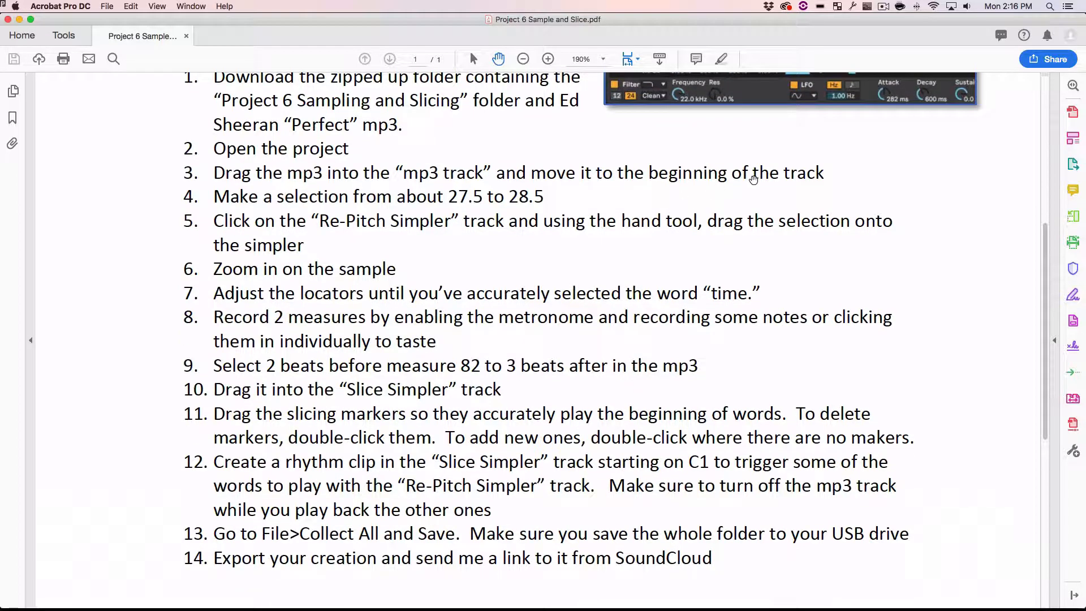
- Place Ed Sheeran - Perfect (Acapella - Vocals Only).mp3 from Finder at the start of Live's mp3 track, and hide Live's browser
{"action": "key", "text": "super+Tab"}
{"action": "key", "text": "super+Tab"}
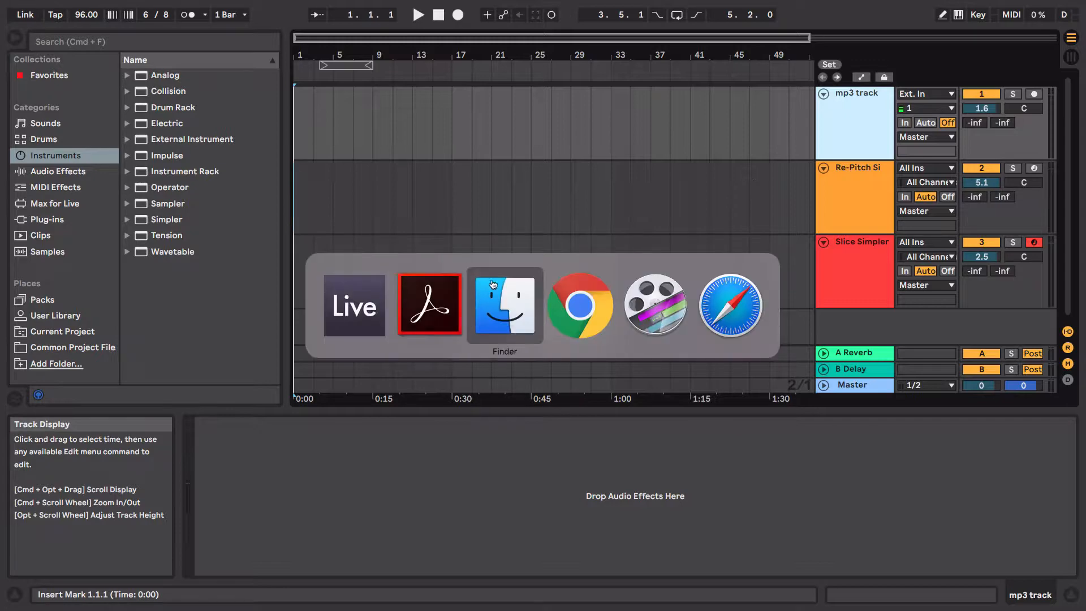
{"action": "left_click", "coordinate": [495, 284]}
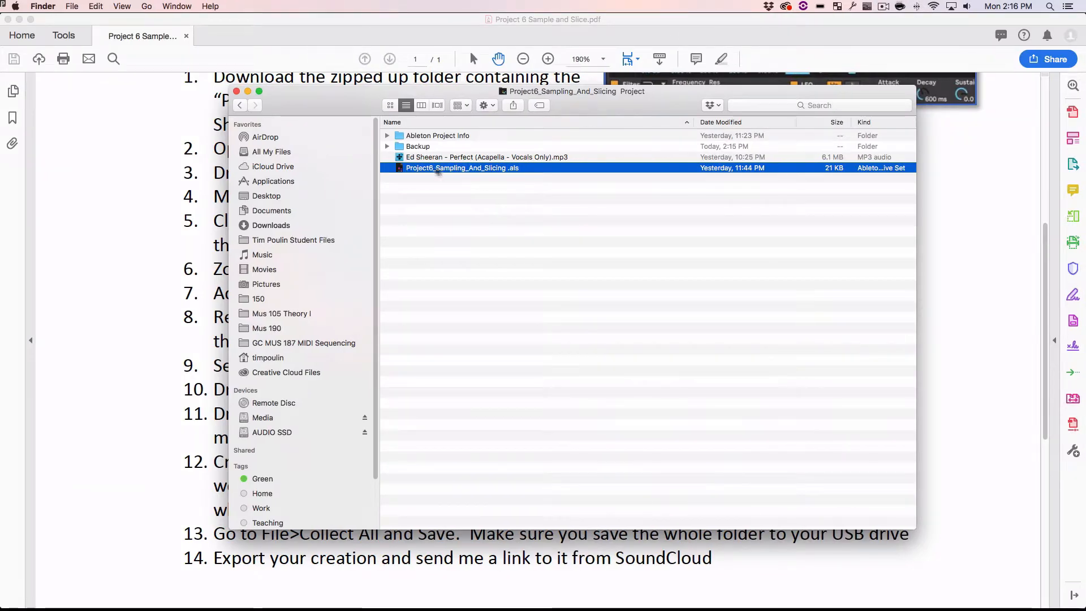
{"action": "left_click", "coordinate": [407, 159]}
{"action": "left_click_drag", "start_coordinate": [406, 159], "coordinate": [306, 122]}
{"action": "key", "text": "super+Tab"}
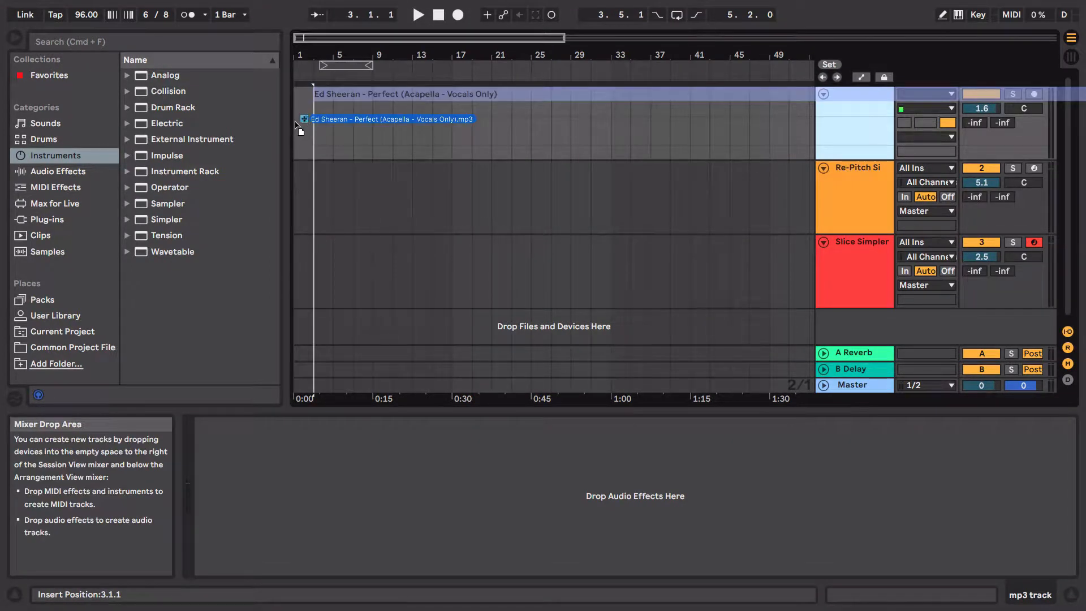
{"action": "left_click_drag", "start_coordinate": [295, 125], "coordinate": [295, 125]}
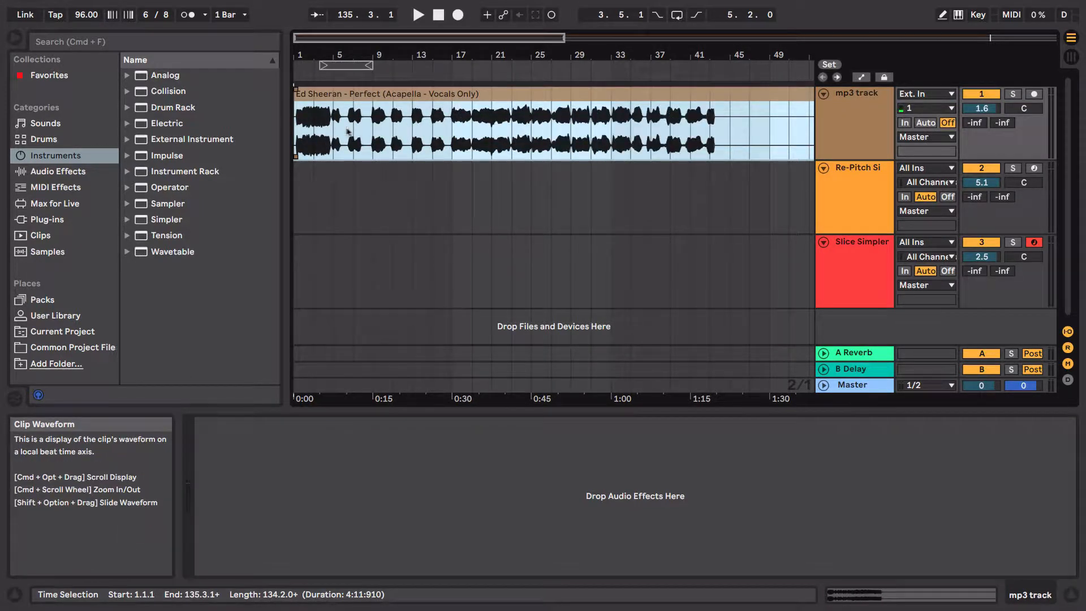
{"action": "left_click", "coordinate": [15, 40]}
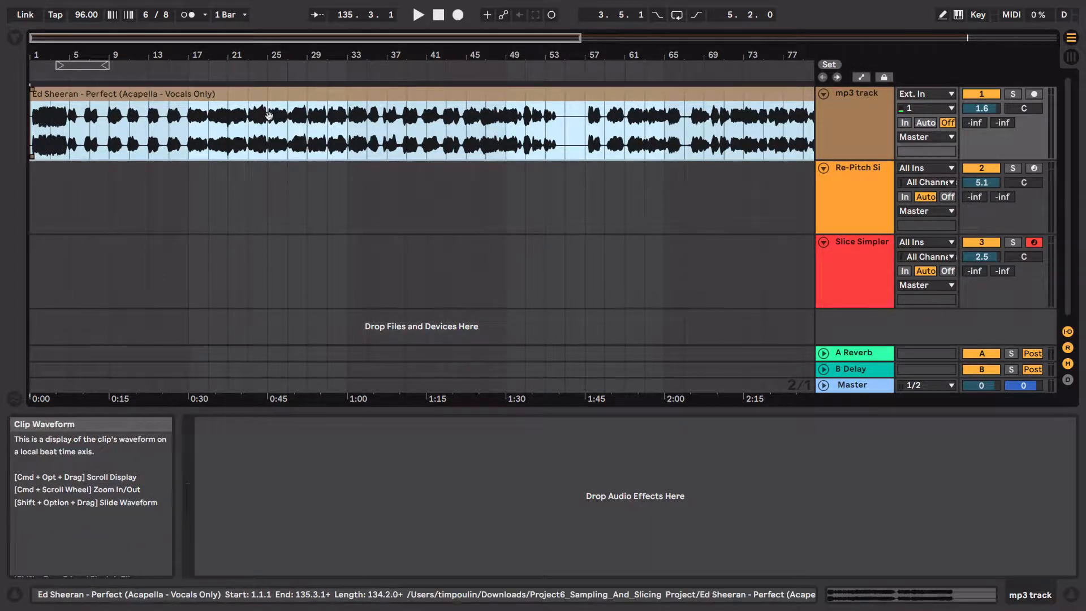
{"action": "left_click_drag", "start_coordinate": [280, 95], "coordinate": [227, 94]}
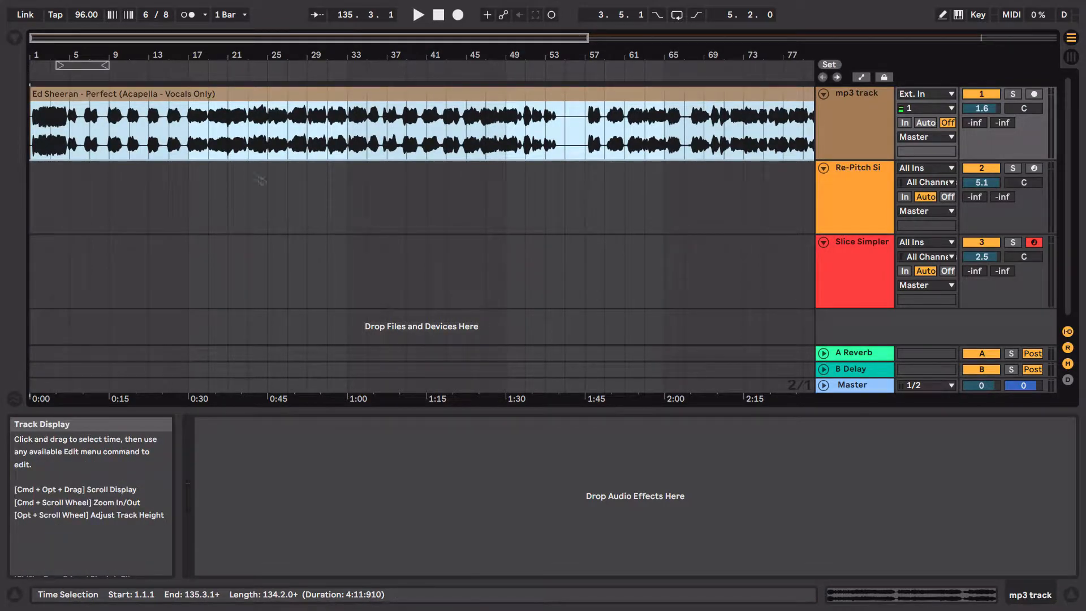
- Check the selection range in instruction 4 of the PDF in Acrobat and return to Ableton Live
{"action": "key", "text": "ctrl+Left"}
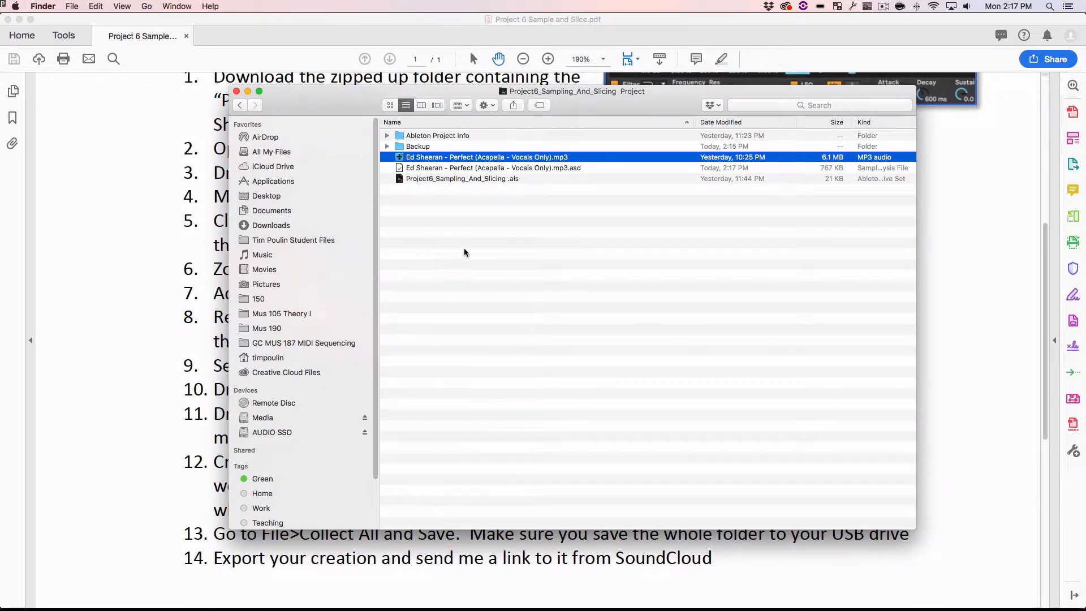
{"action": "left_click", "coordinate": [152, 243]}
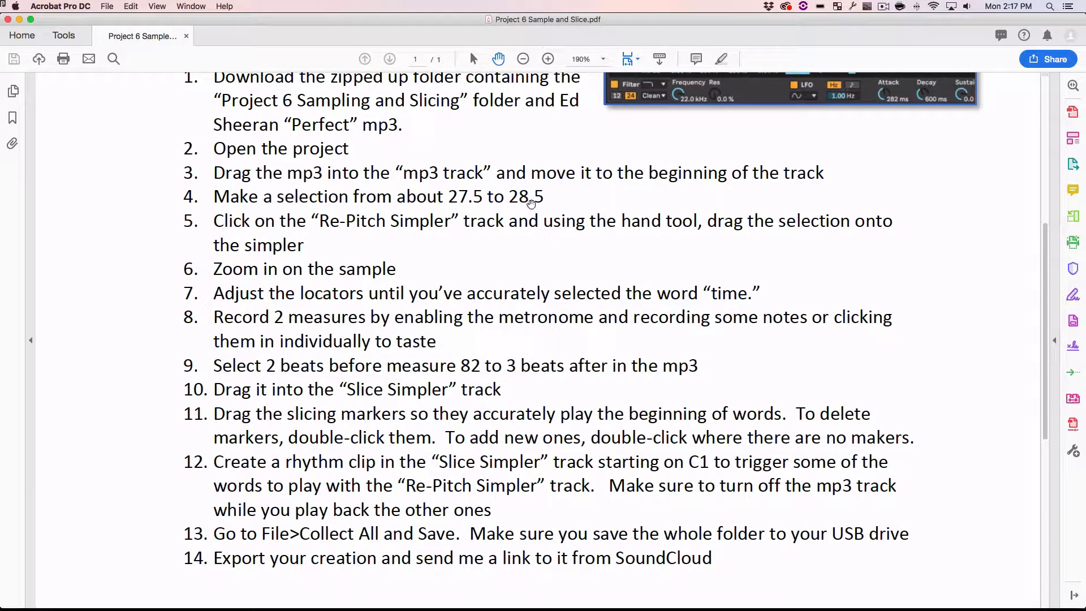
{"action": "key", "text": "super+Tab"}
{"action": "key", "text": "super+Tab"}
{"action": "key", "text": "super+Tab"}
{"action": "key", "text": "Tab"}
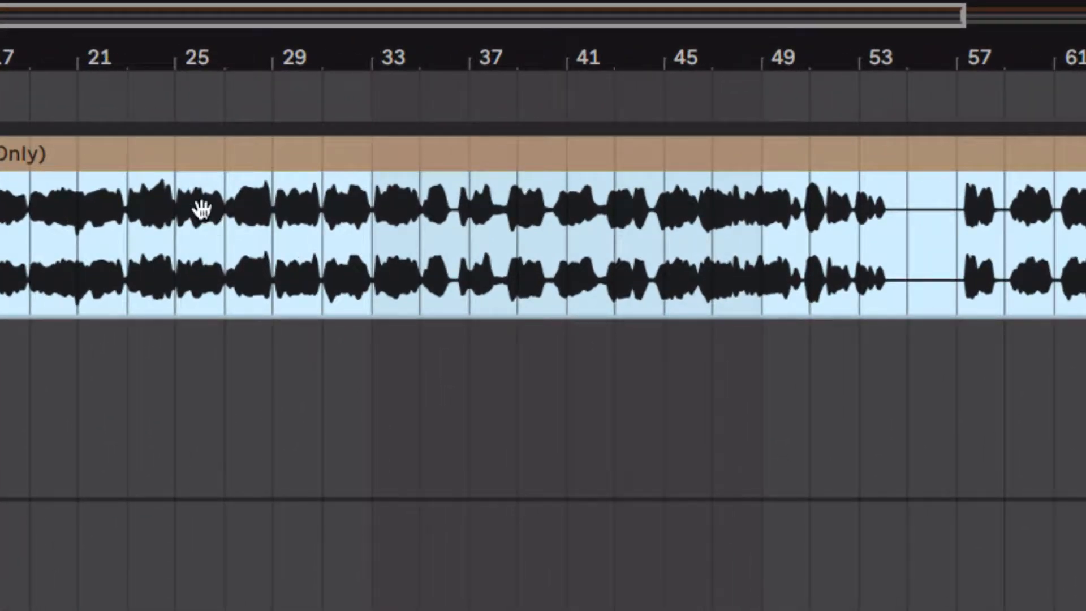
- Select the passage from 27.3.1 to 28.4.2 in the Ed Sheeran clip on the mp3 track
{"action": "scroll", "coordinate": [202, 209], "scroll_direction": "up", "scroll_amount": 10}
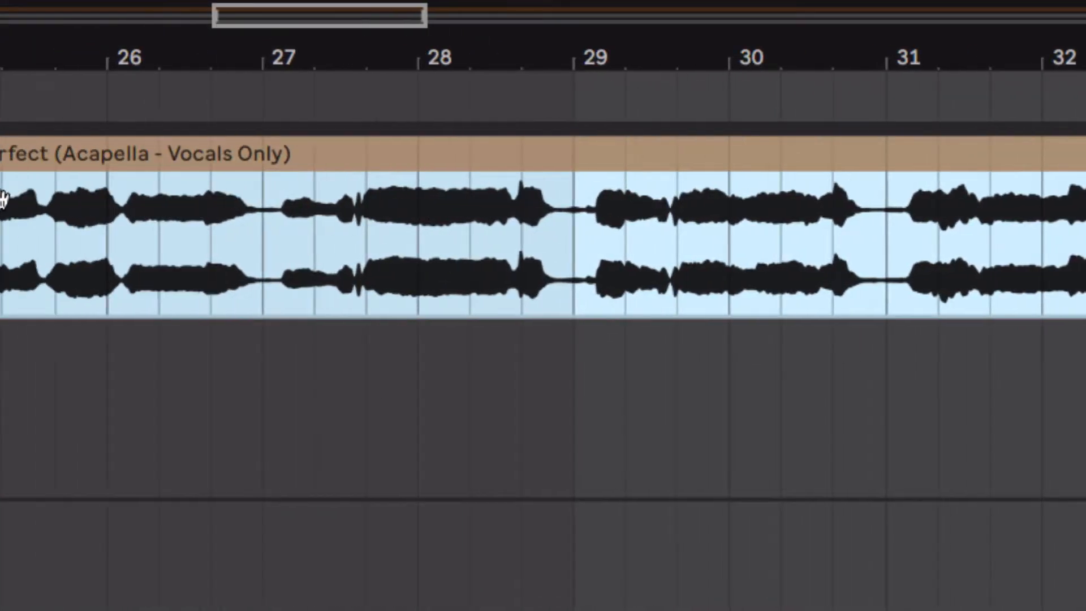
{"action": "scroll", "coordinate": [532, 186], "scroll_direction": "up", "scroll_amount": 5}
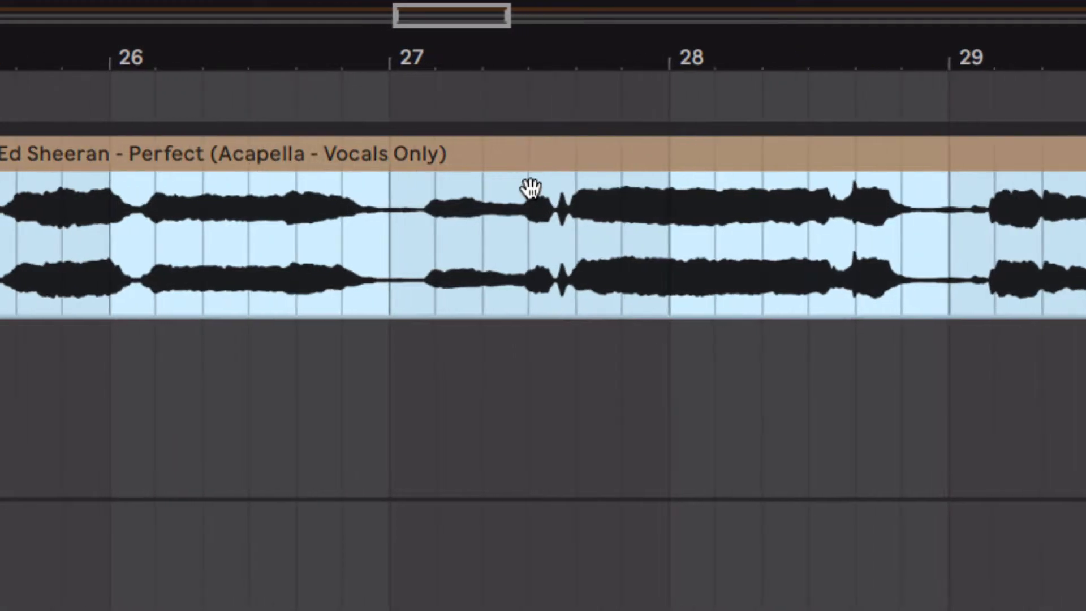
{"action": "scroll", "coordinate": [531, 186], "scroll_direction": "up", "scroll_amount": 4}
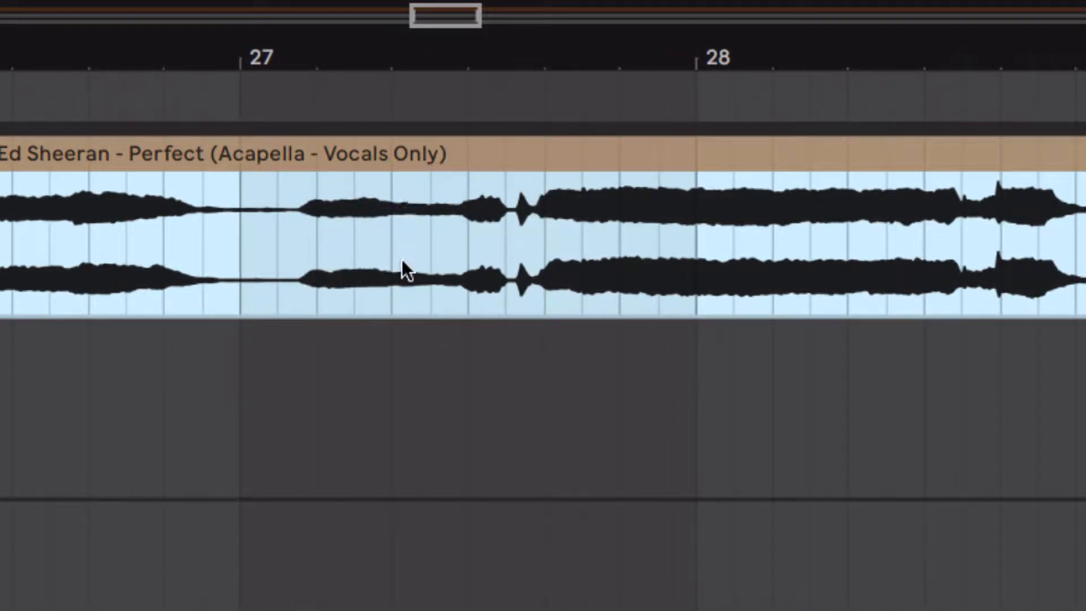
{"action": "left_click_drag", "start_coordinate": [391, 287], "coordinate": [682, 295]}
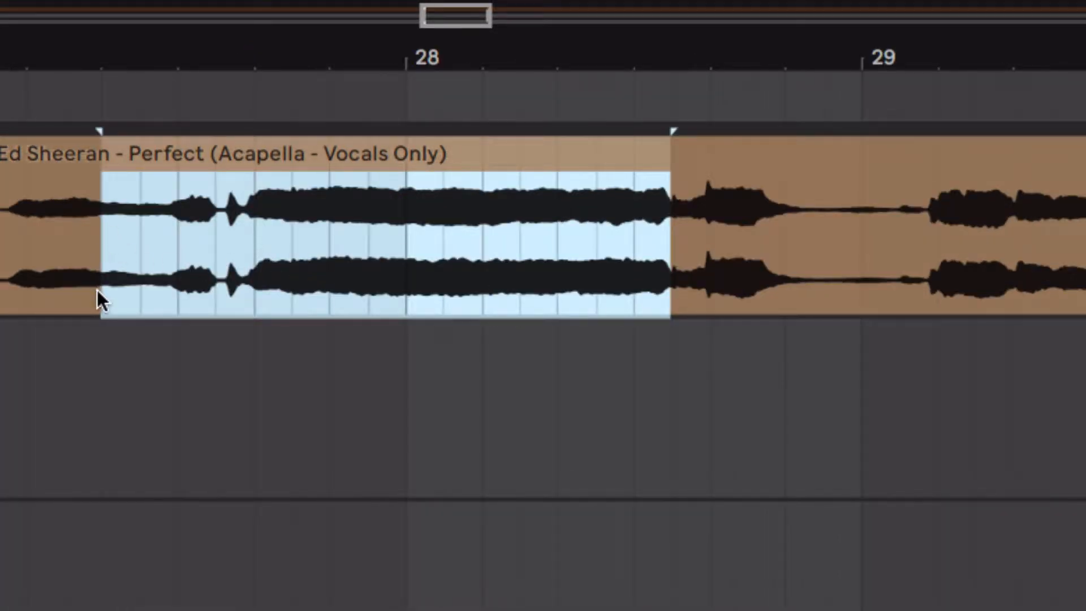
- Play back the selected vocal passage, and switch to Acrobat to consult the instruction on the Re-Pitch Simpler track
{"action": "key", "text": "space"}
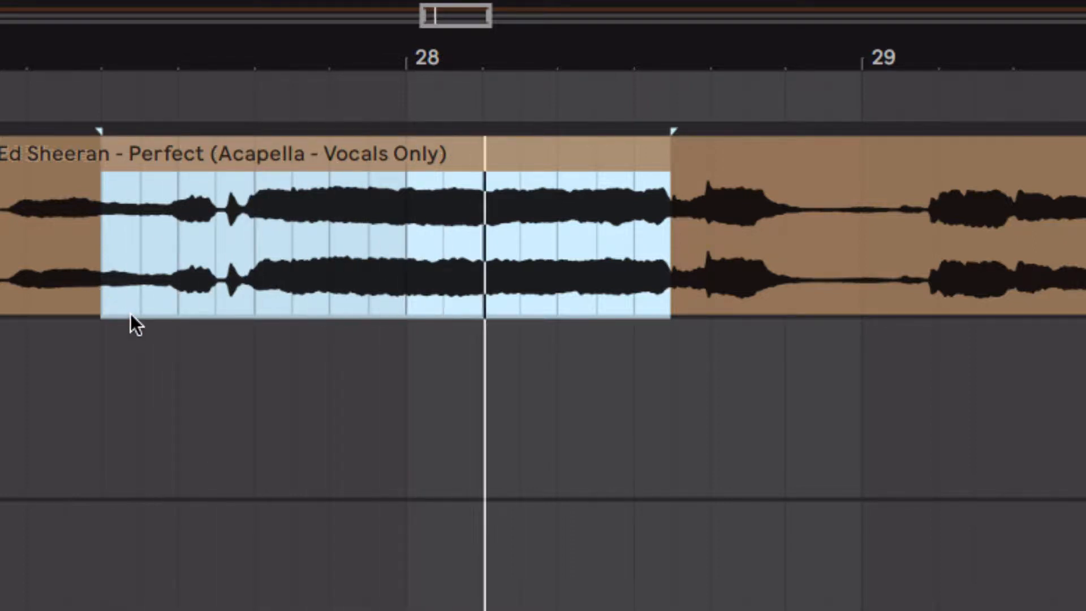
{"action": "key", "text": "space"}
{"action": "key", "text": "space"}
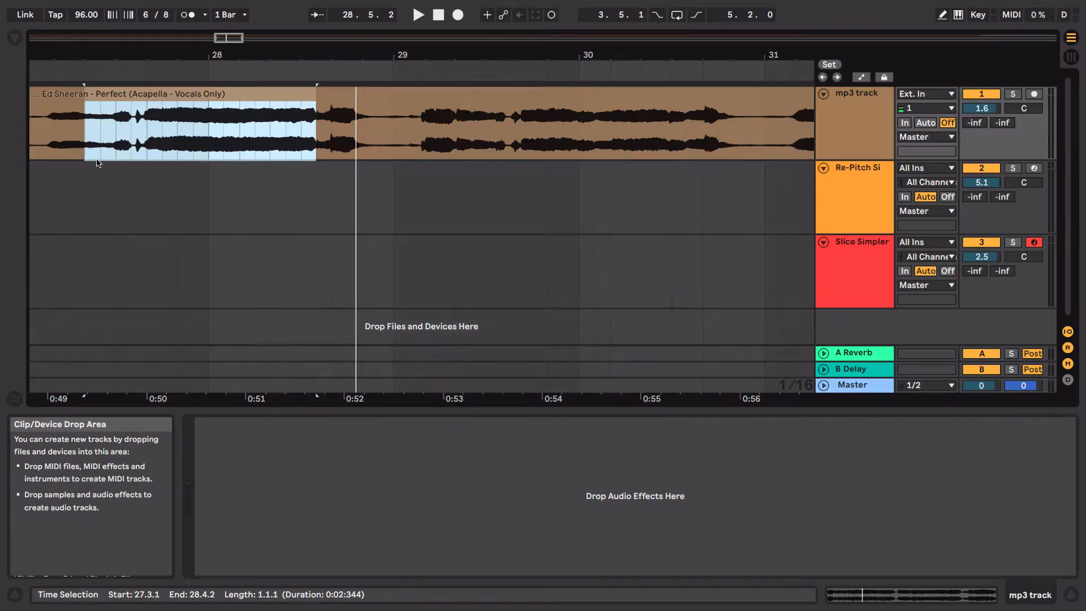
{"action": "key", "text": "super+Tab"}
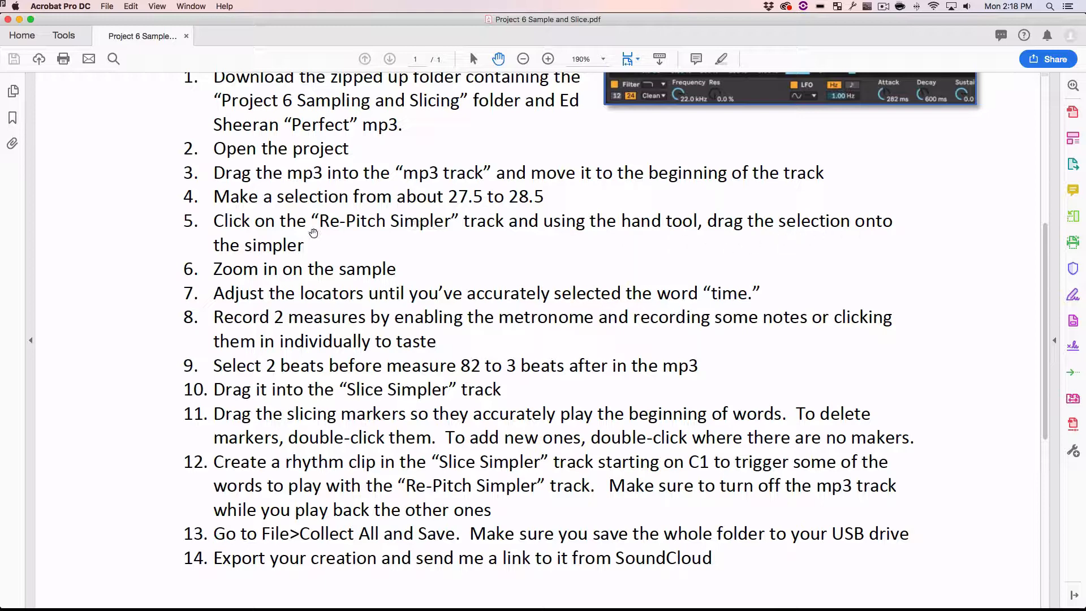
- Return to Ableton Live and load the selected vocal passage from the mp3 track into the Simpler on the Re-Pitch Simpler track
{"action": "key", "text": "super+Tab"}
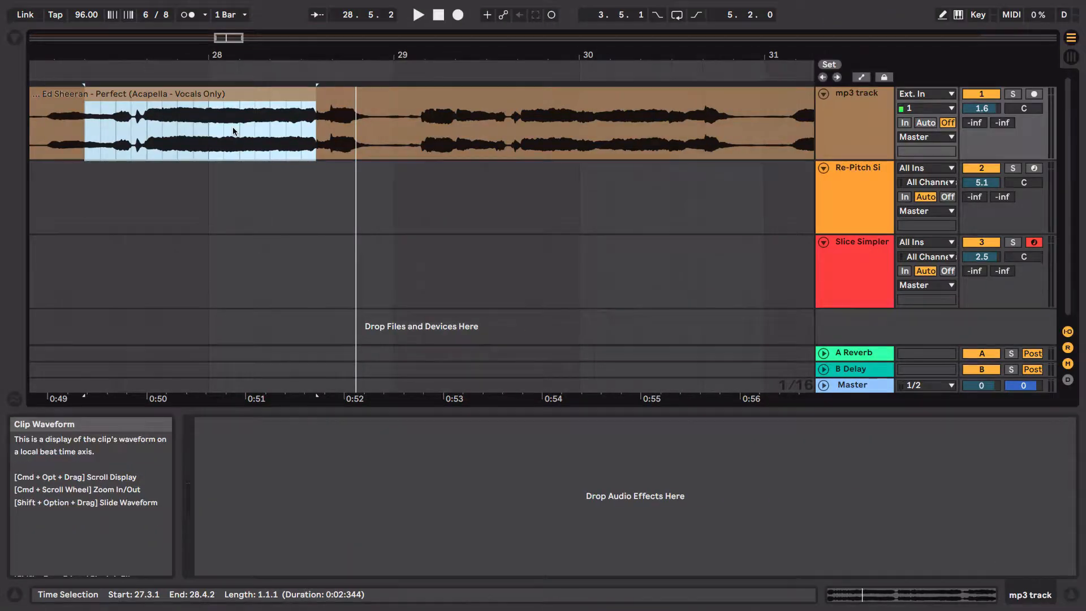
{"action": "left_click", "coordinate": [836, 225]}
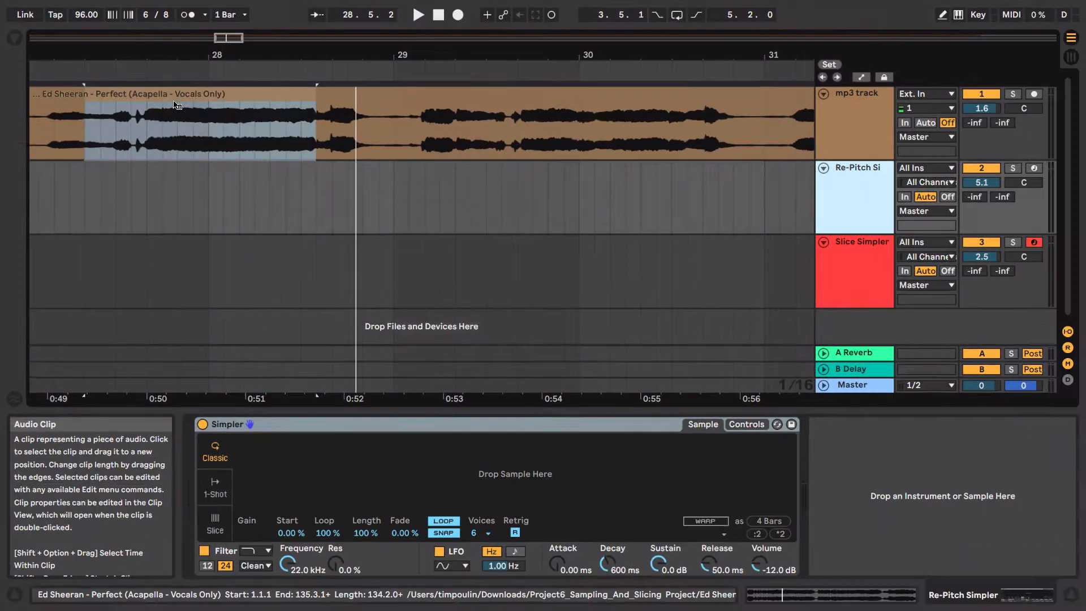
{"action": "left_click_drag", "start_coordinate": [177, 95], "coordinate": [346, 484]}
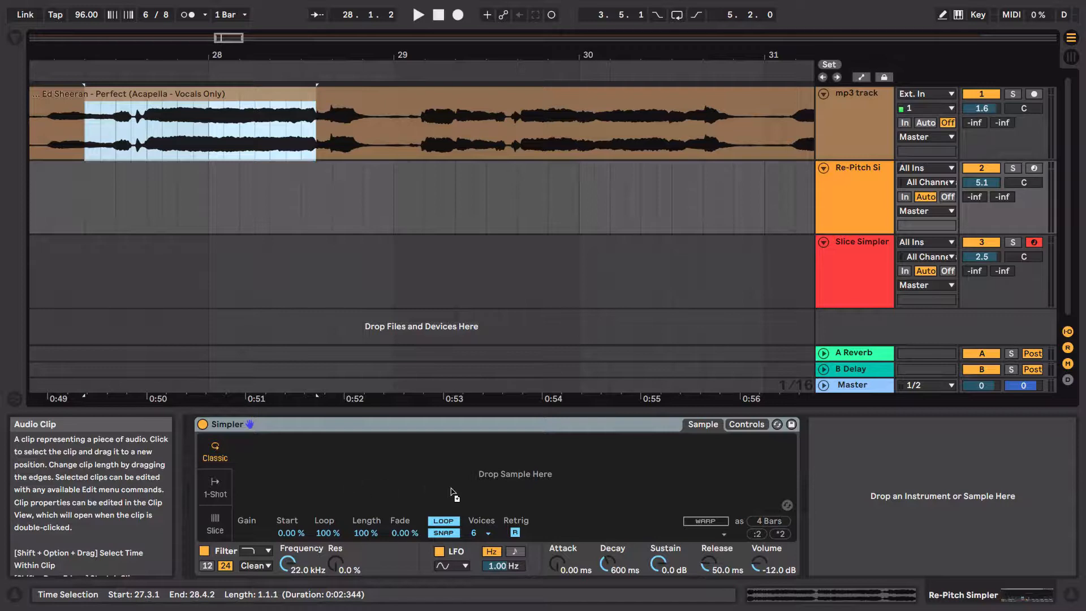
{"action": "left_click_drag", "start_coordinate": [447, 476], "coordinate": [448, 477]}
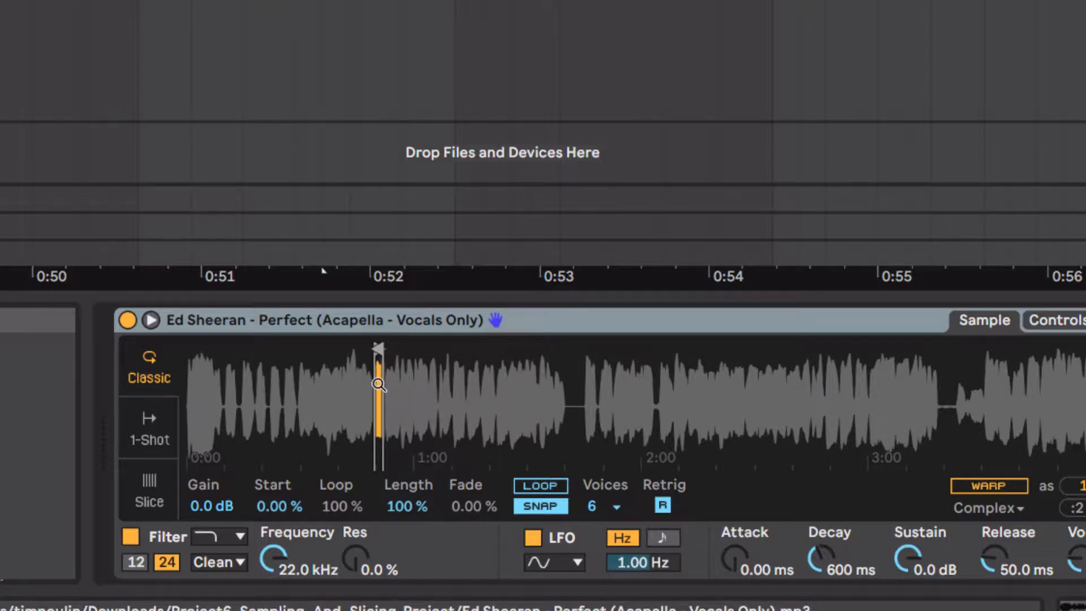
- Zoom in on the Simpler sample until the highlighted vocal passage fills most of the waveform display
{"action": "scroll", "coordinate": [378, 385], "scroll_direction": "up", "scroll_amount": 10}
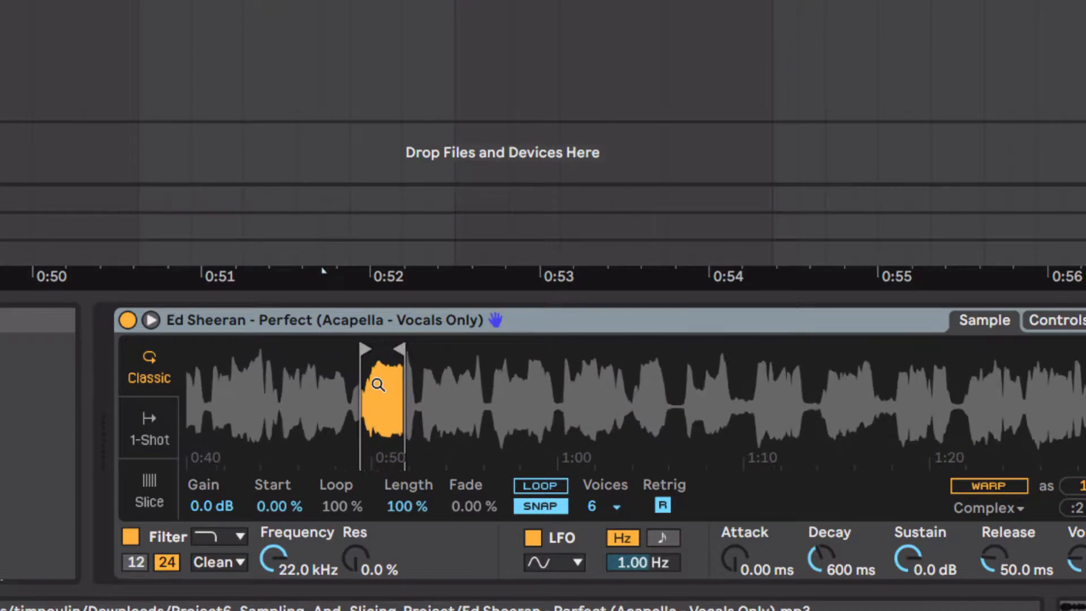
{"action": "scroll", "coordinate": [378, 385], "scroll_direction": "up", "scroll_amount": 10}
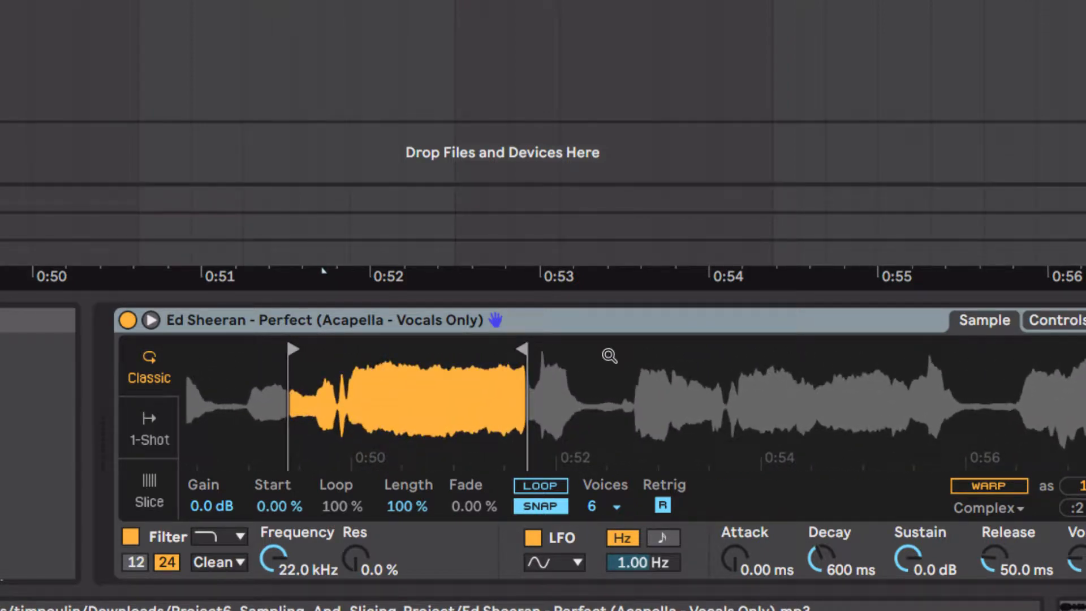
{"action": "scroll", "coordinate": [609, 356], "scroll_direction": "left", "scroll_amount": 3}
{"action": "scroll", "coordinate": [609, 356], "scroll_direction": "right", "scroll_amount": 2}
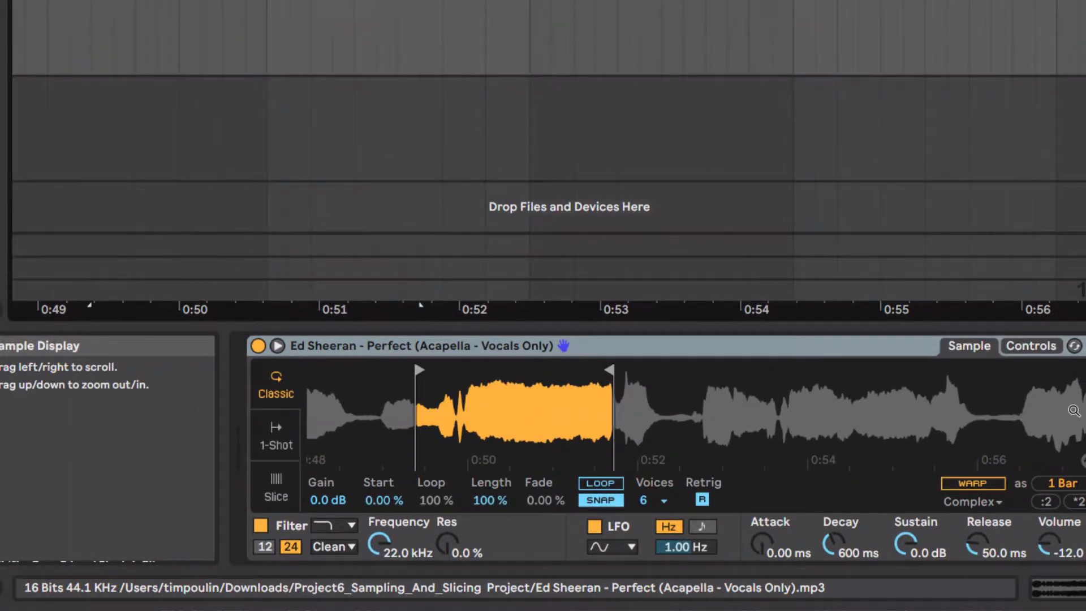
{"action": "left_click_drag", "start_coordinate": [526, 399], "coordinate": [526, 399]}
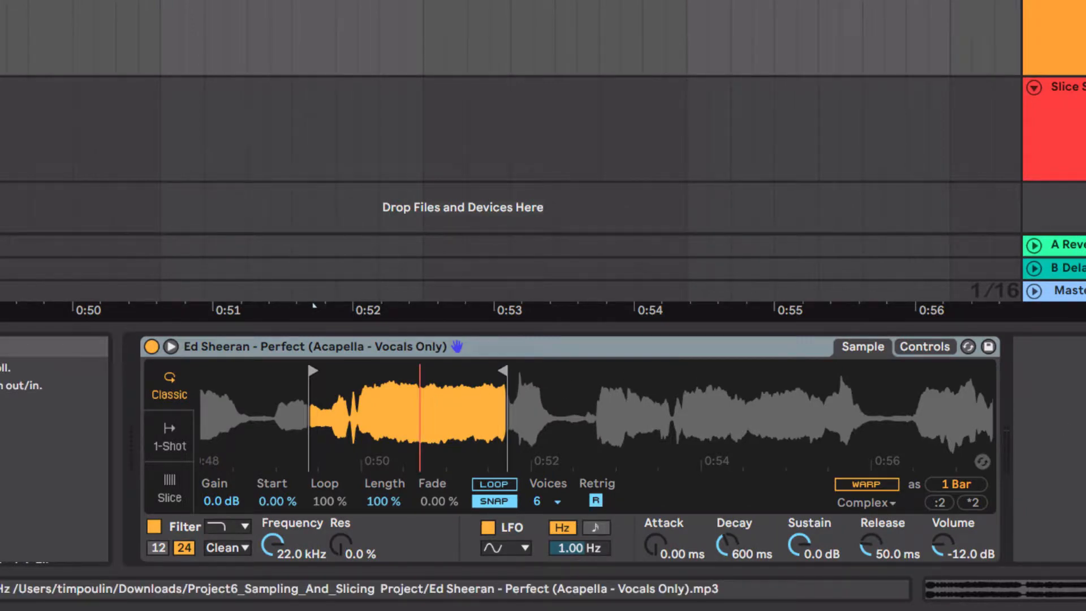
{"action": "left_click_drag", "start_coordinate": [418, 399], "coordinate": [419, 445]}
{"action": "left_click_drag", "start_coordinate": [352, 409], "coordinate": [530, 403]}
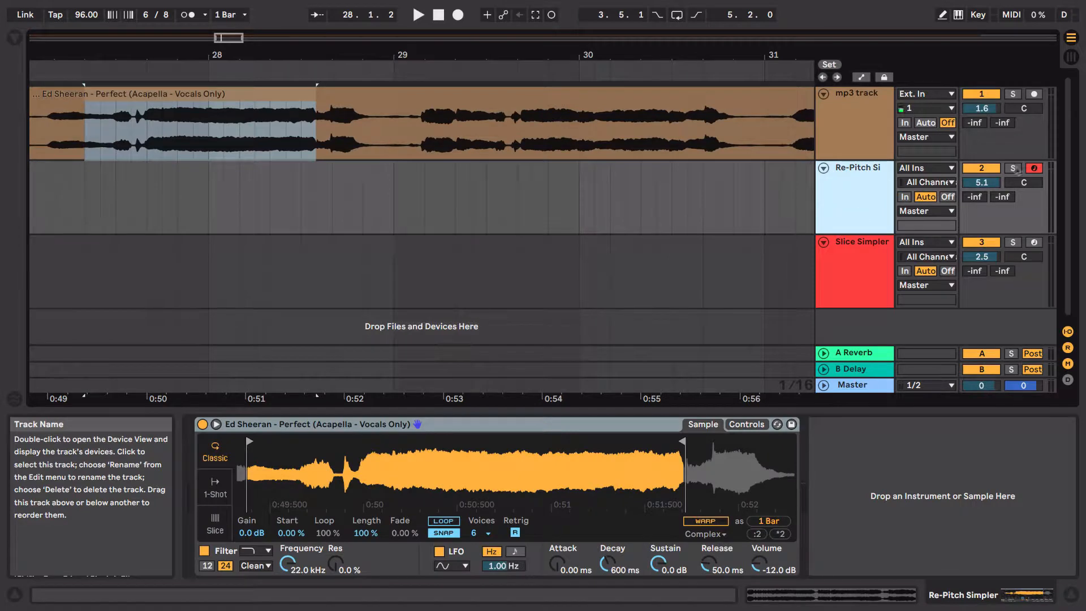
- Arm the Re-Pitch Simpler track for recording and turn on the computer MIDI keyboard
{"action": "left_click", "coordinate": [1035, 168]}
{"action": "left_click", "coordinate": [1035, 170]}
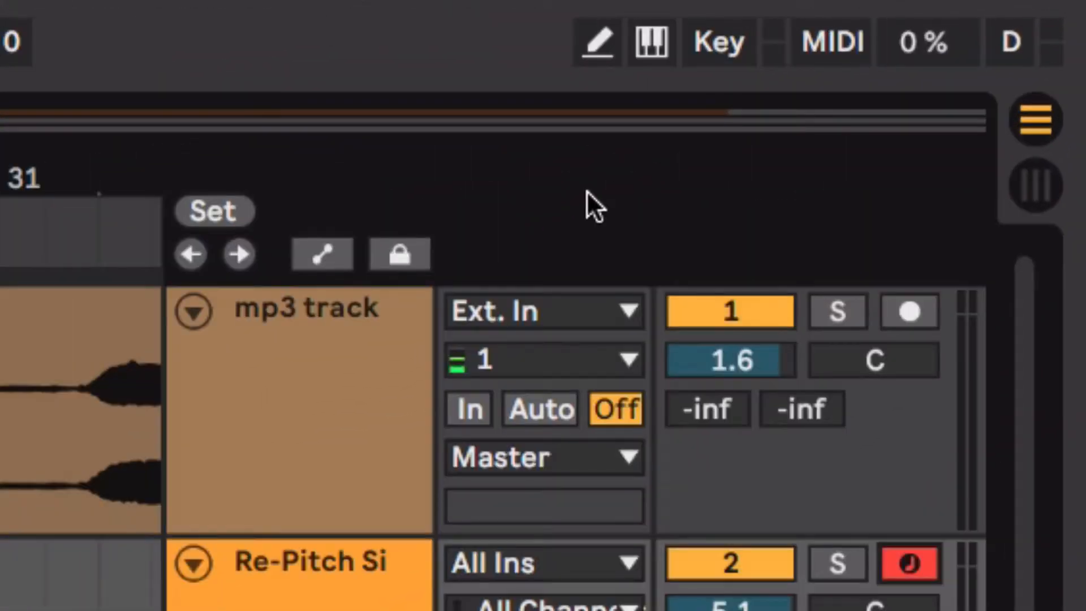
{"action": "left_click", "coordinate": [654, 44]}
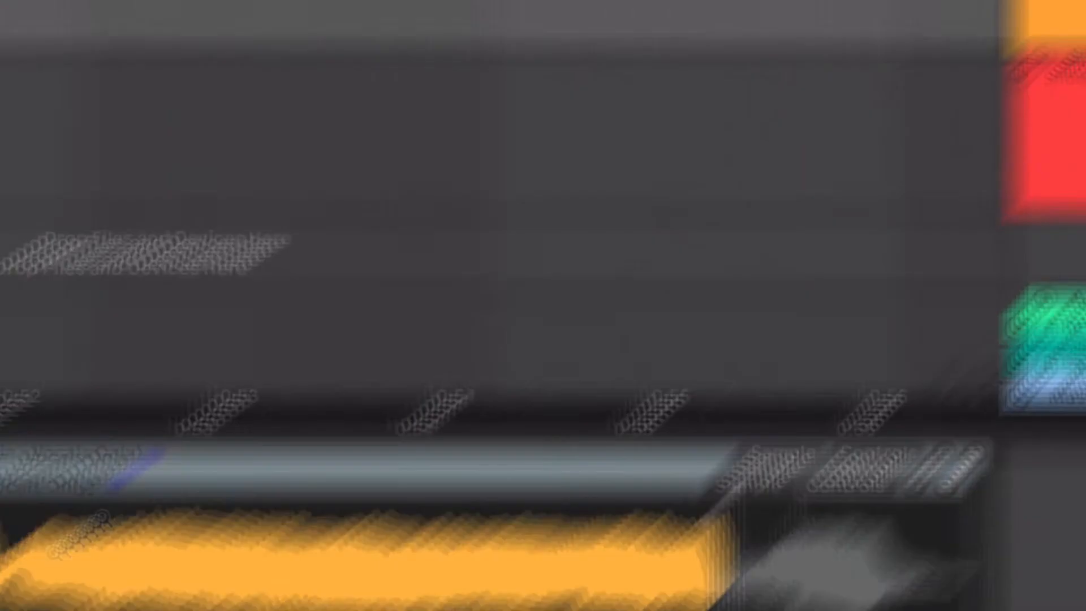
- Audition the Simpler sample from the computer keyboard at several pitches and octaves, listening for where the word "time" begins
{"action": "key", "text": "a"}
{"action": "key", "text": "a"}
{"action": "key", "text": "a"}
{"action": "key", "text": "a"}
{"action": "key", "text": "a"}
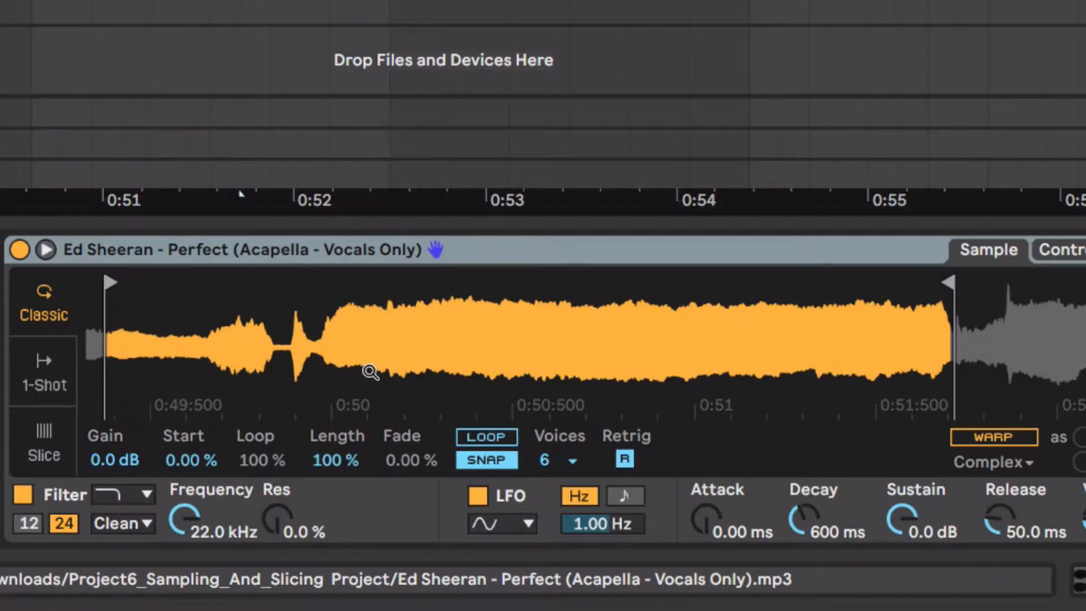
{"action": "key", "text": "z"}
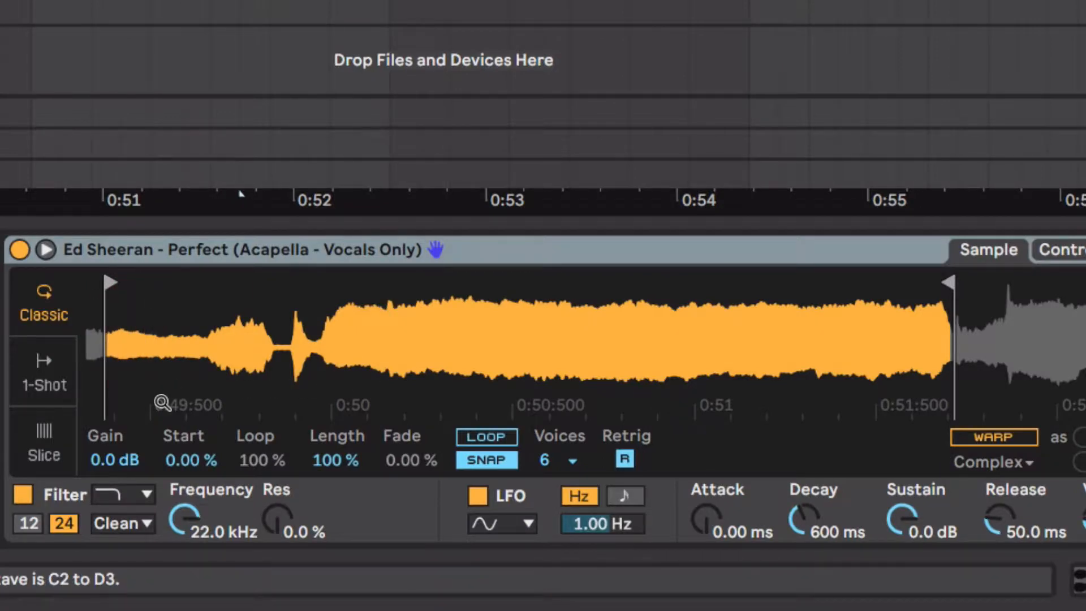
{"action": "key", "text": "x"}
{"action": "key", "text": "a"}
{"action": "key", "text": "a"}
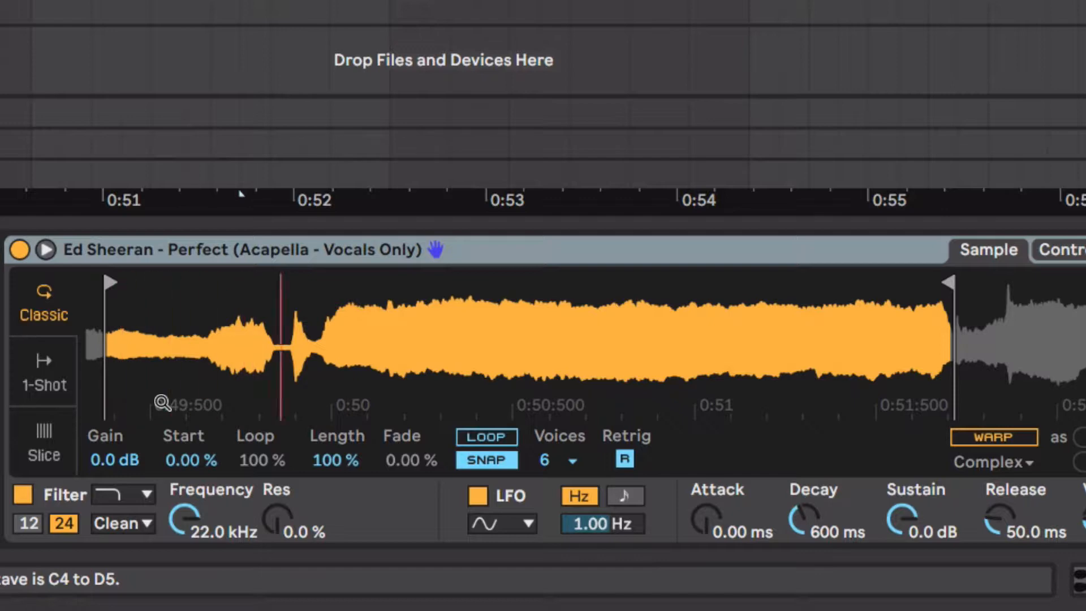
{"action": "key", "text": "a"}
{"action": "key", "text": "a"}
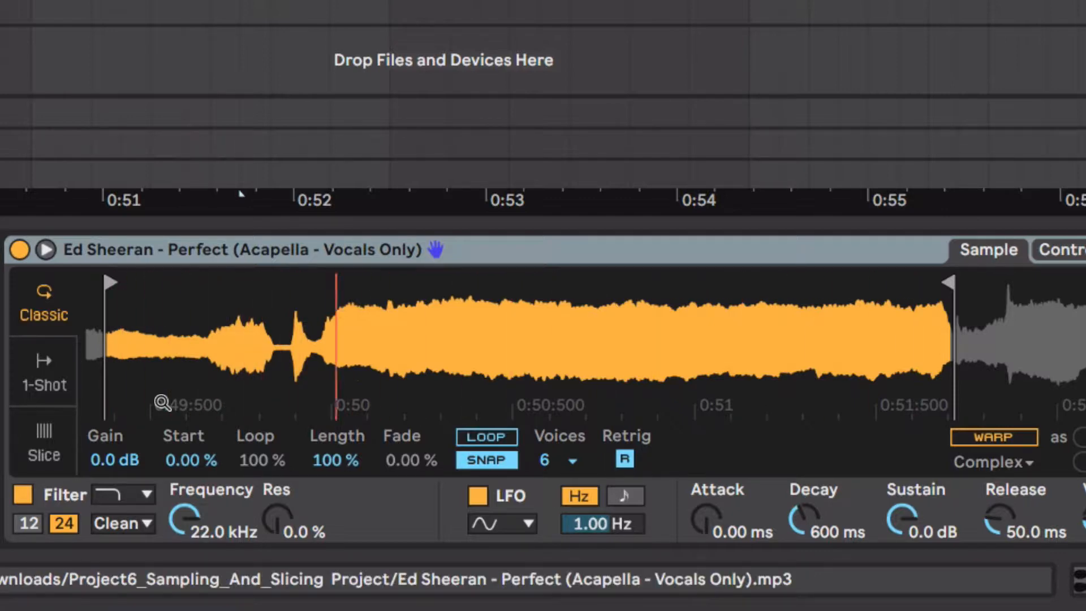
{"action": "key", "text": "g"}
{"action": "key", "text": "f"}
{"action": "key", "text": "a"}
{"action": "key", "text": "a"}
{"action": "key", "text": "a"}
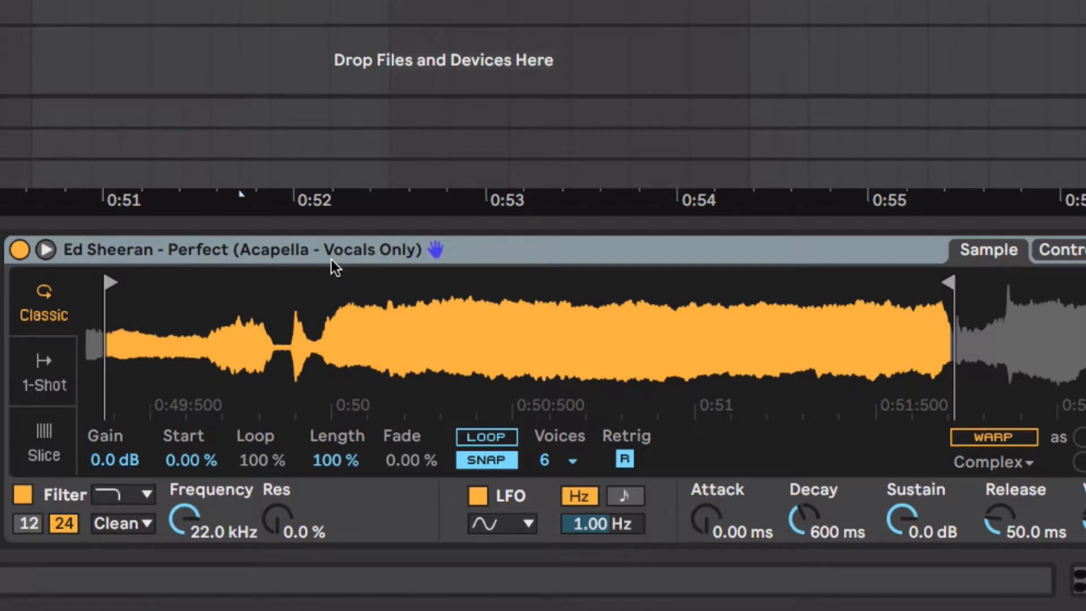
{"action": "key", "text": "a"}
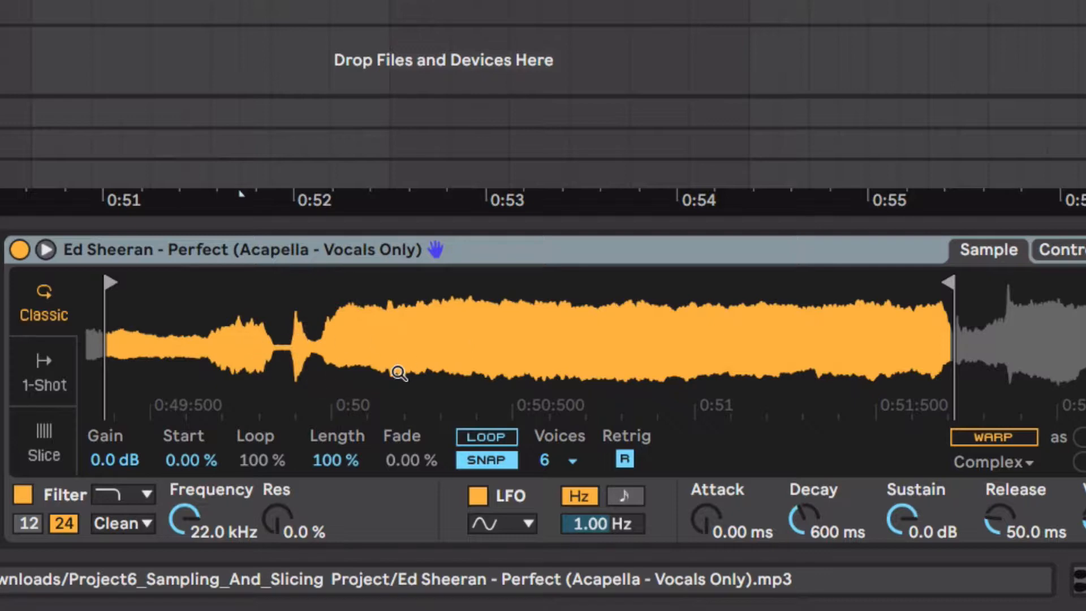
{"action": "key", "text": "a"}
{"action": "key", "text": "d"}
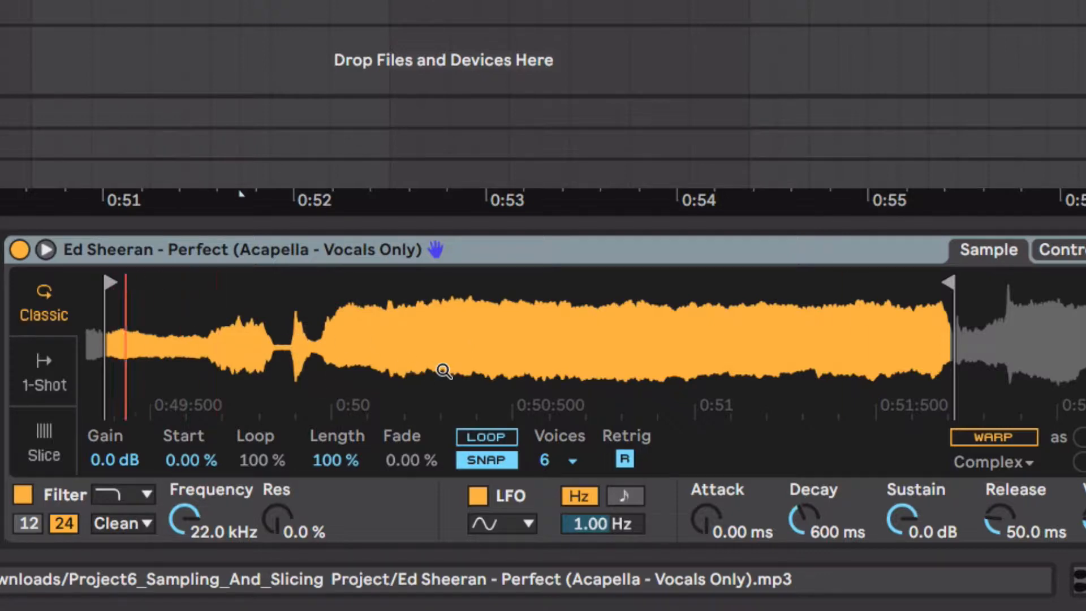
{"action": "key", "text": "s"}
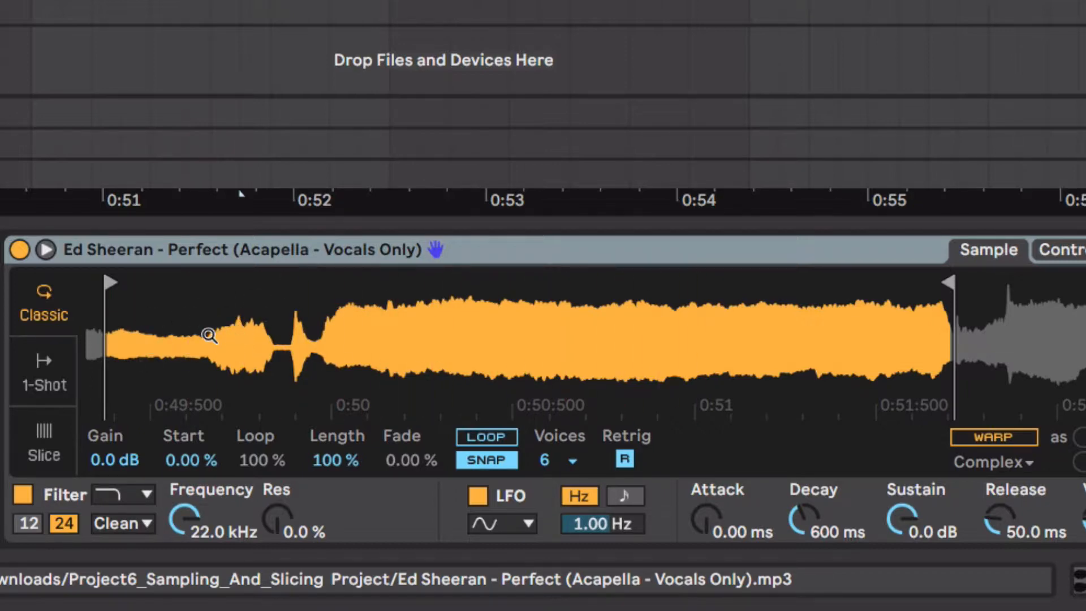
- Adjust Simpler's start and end locators around the word "time", from just before 0:50 to about 0:51.3, auditioning the start point
{"action": "left_click_drag", "start_coordinate": [110, 281], "coordinate": [295, 288]}
{"action": "key", "text": "a"}
{"action": "key", "text": "a"}
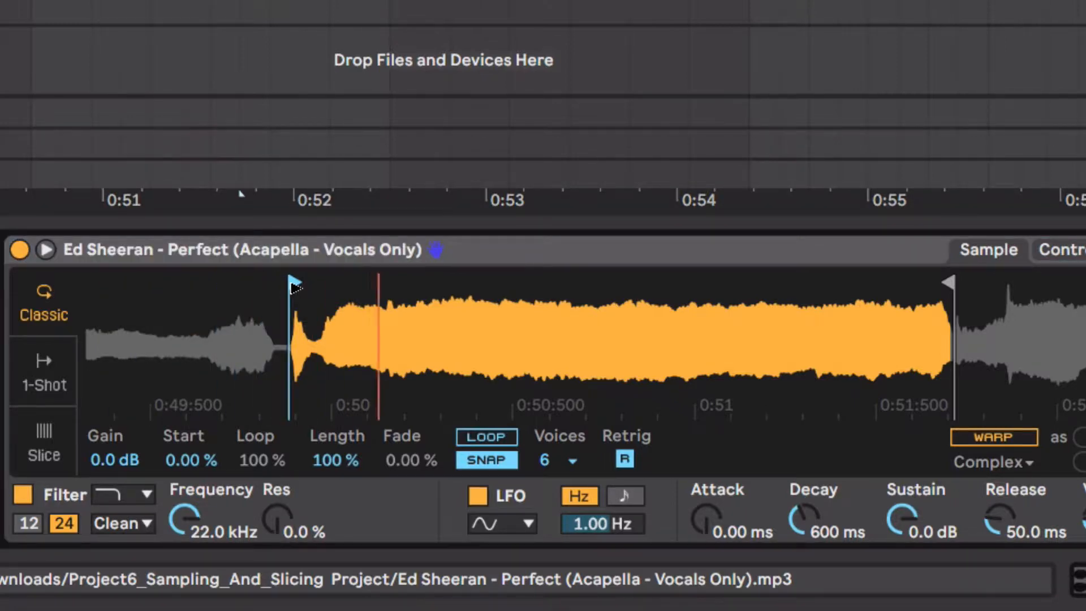
{"action": "left_click_drag", "start_coordinate": [295, 287], "coordinate": [298, 288]}
{"action": "key", "text": "a"}
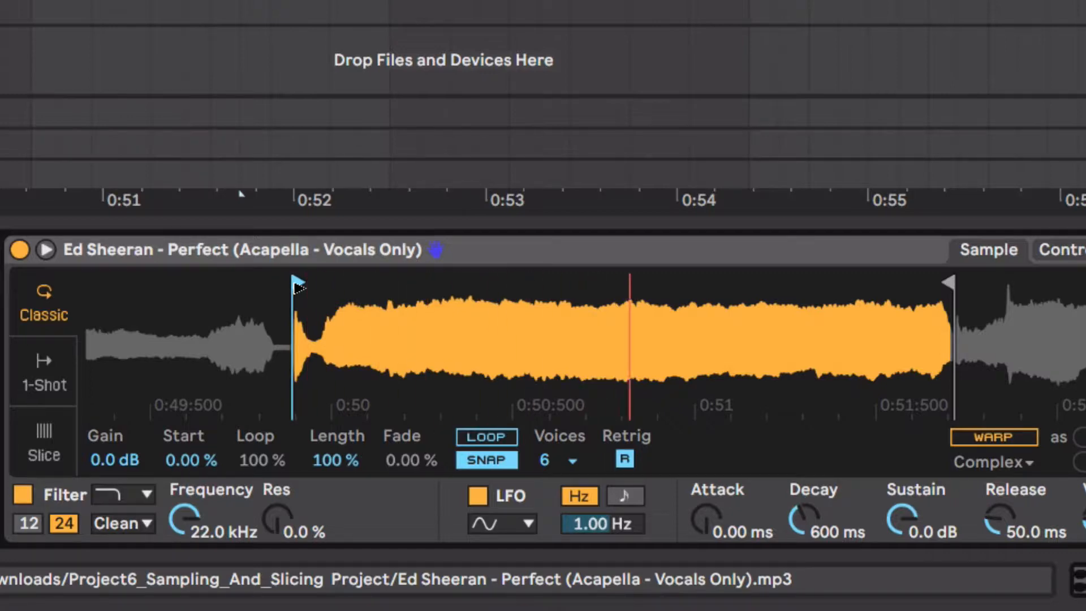
{"action": "key", "text": "a"}
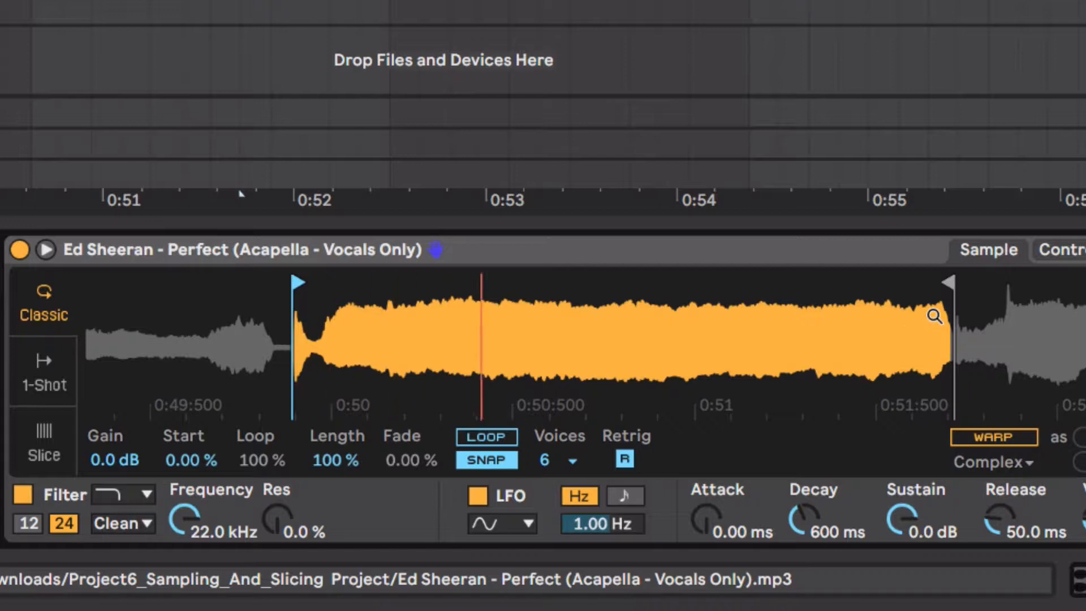
{"action": "left_click", "coordinate": [946, 283]}
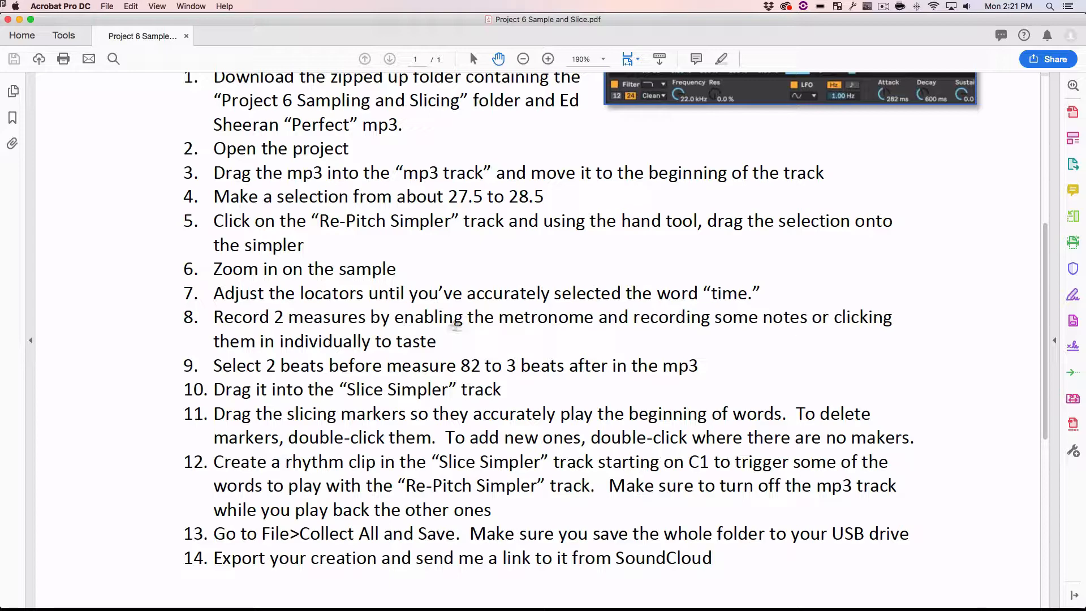
- Return to Ableton Live, mute the mp3 track, and enable the metronome after checking its count-in options
{"action": "key", "text": "super+Tab"}
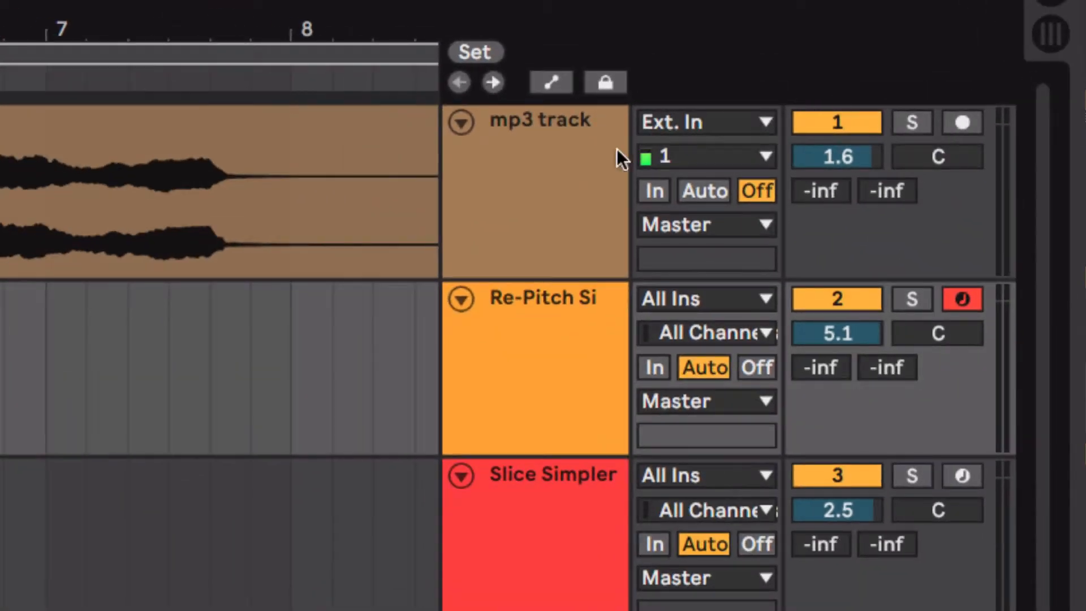
{"action": "left_click", "coordinate": [853, 121]}
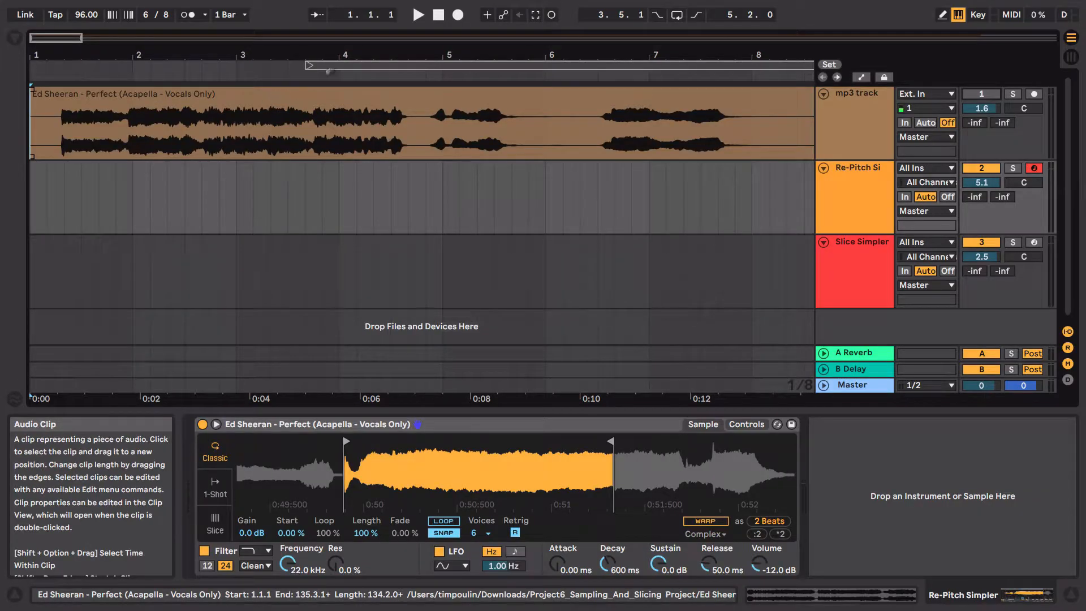
{"action": "mouse_move", "coordinate": [98, 2]}
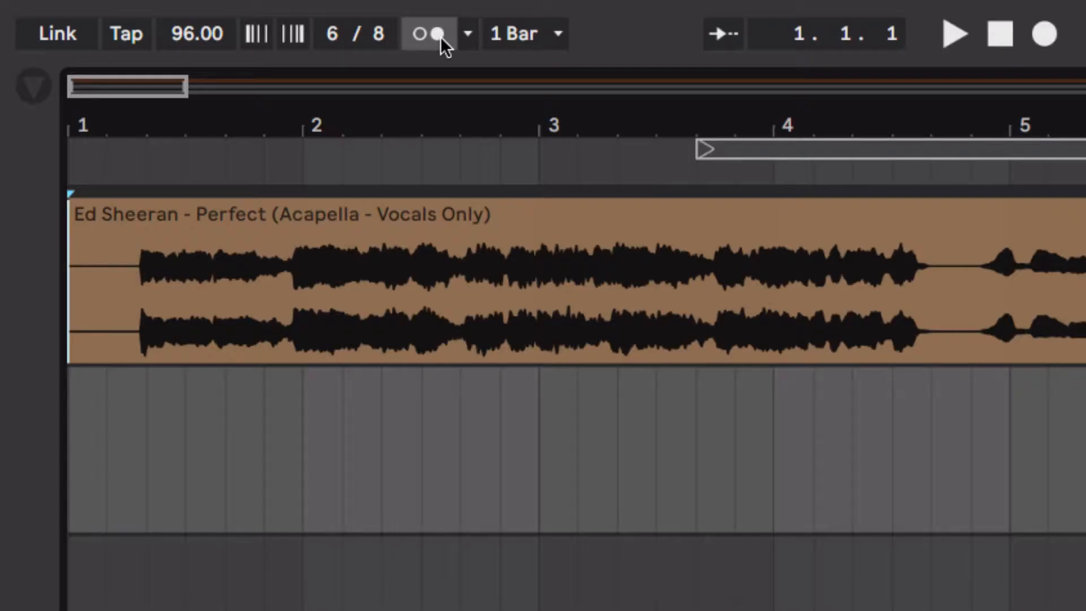
{"action": "left_click", "coordinate": [192, 16]}
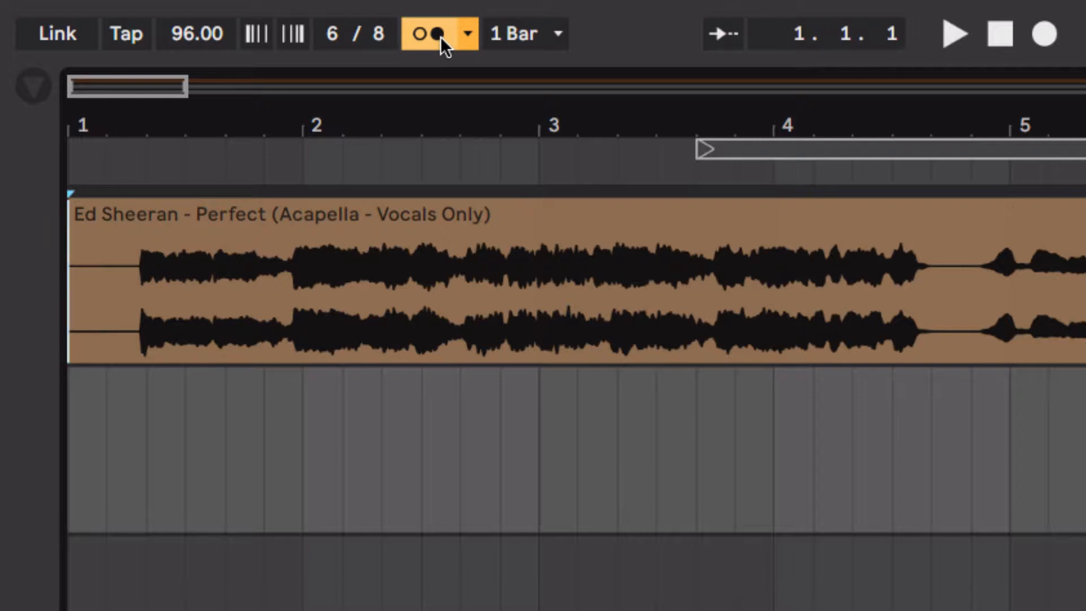
{"action": "left_click", "coordinate": [470, 34]}
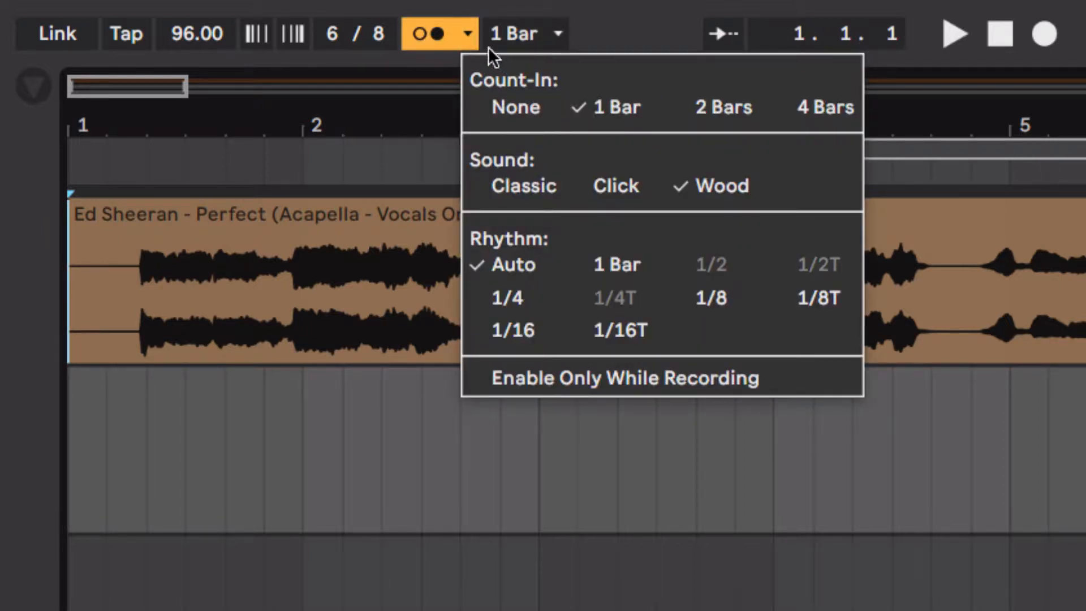
{"action": "left_click", "coordinate": [467, 38]}
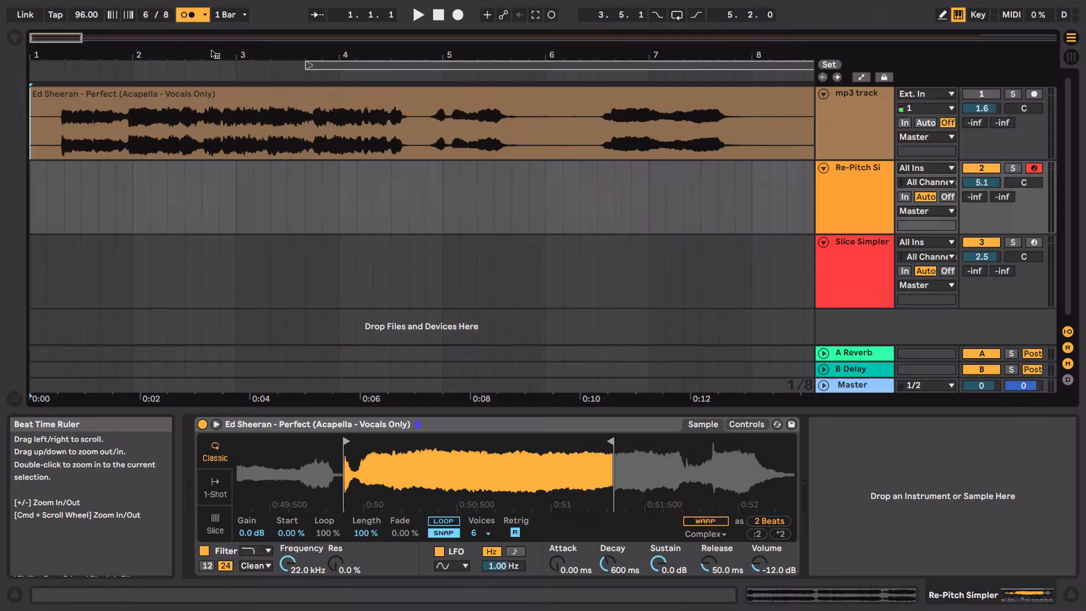
- Record about two measures of chords and bass notes on the Re-Pitch Simpler track, starting at bar 1
{"action": "left_click", "coordinate": [459, 16]}
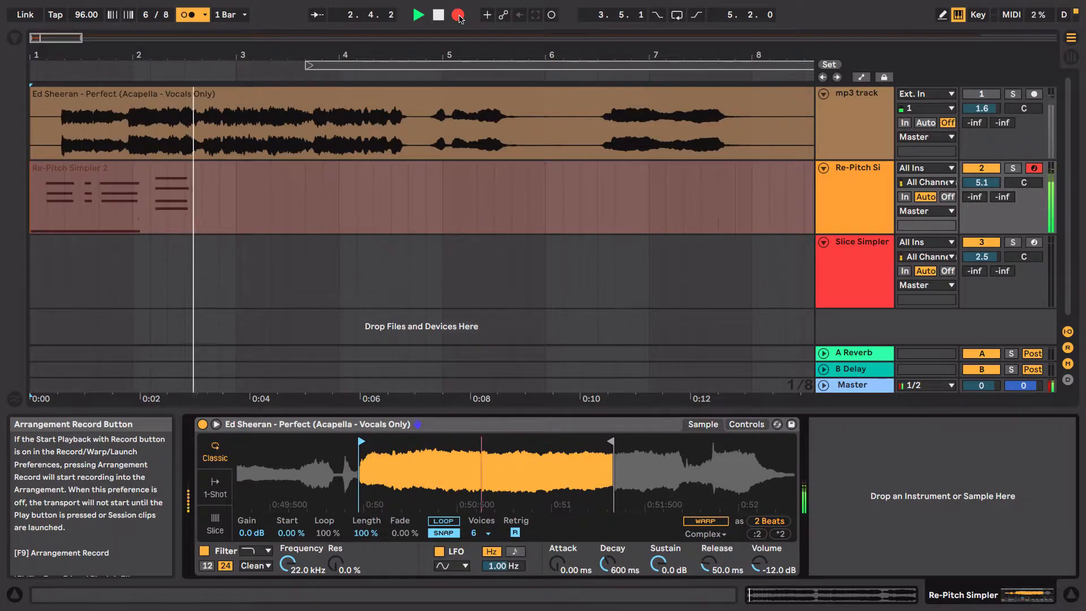
{"action": "key", "text": "space"}
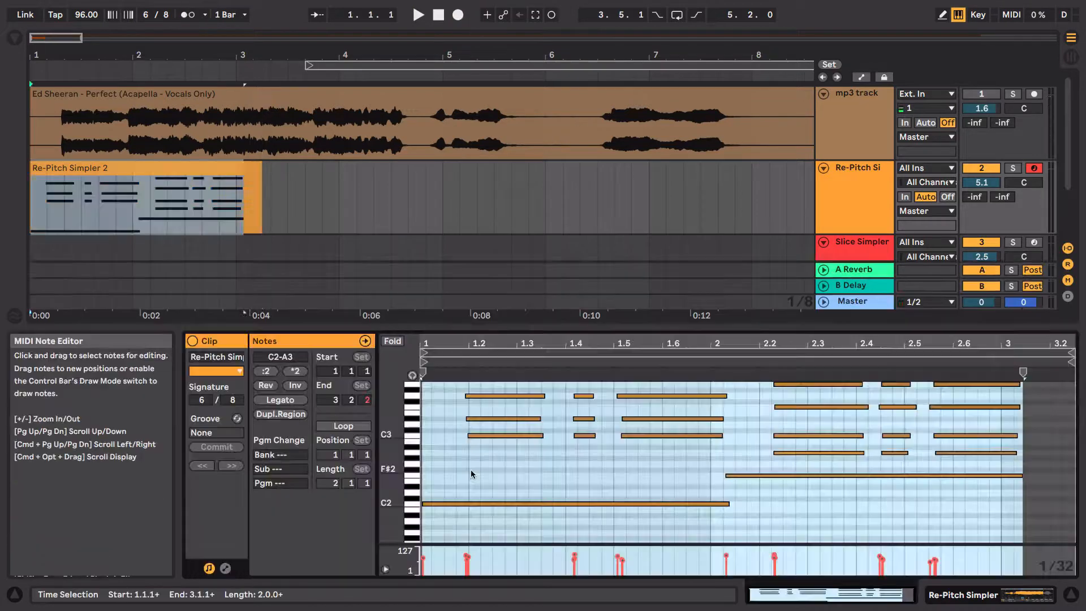
- Quantize the recorded Re-Pitch Simpler notes to 1/8 at 100 %, adjusting only the note starts
{"action": "key", "text": "super+shift+u"}
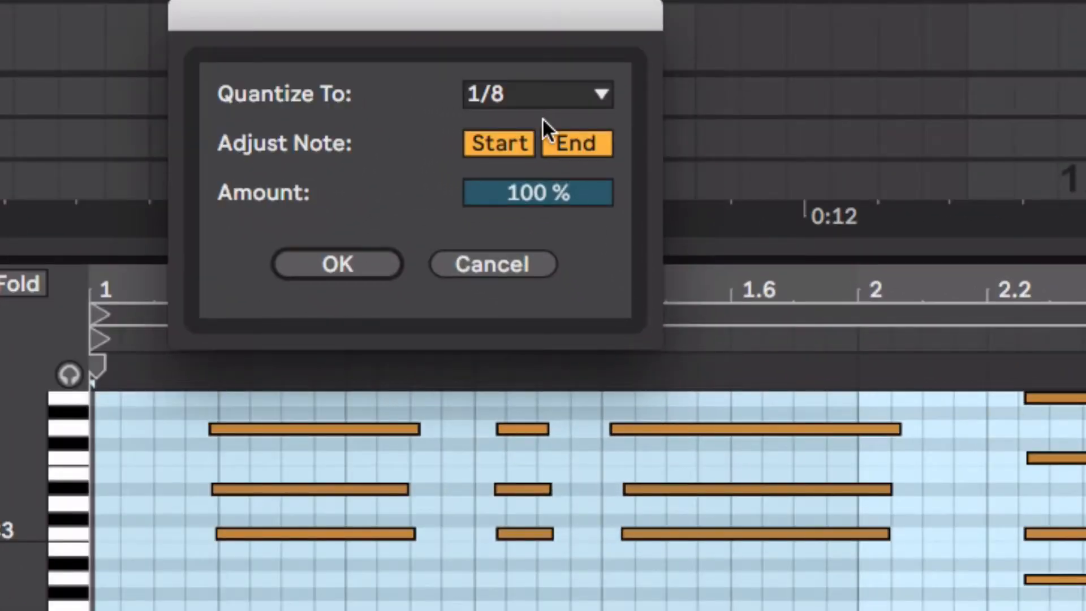
{"action": "left_click", "coordinate": [573, 144]}
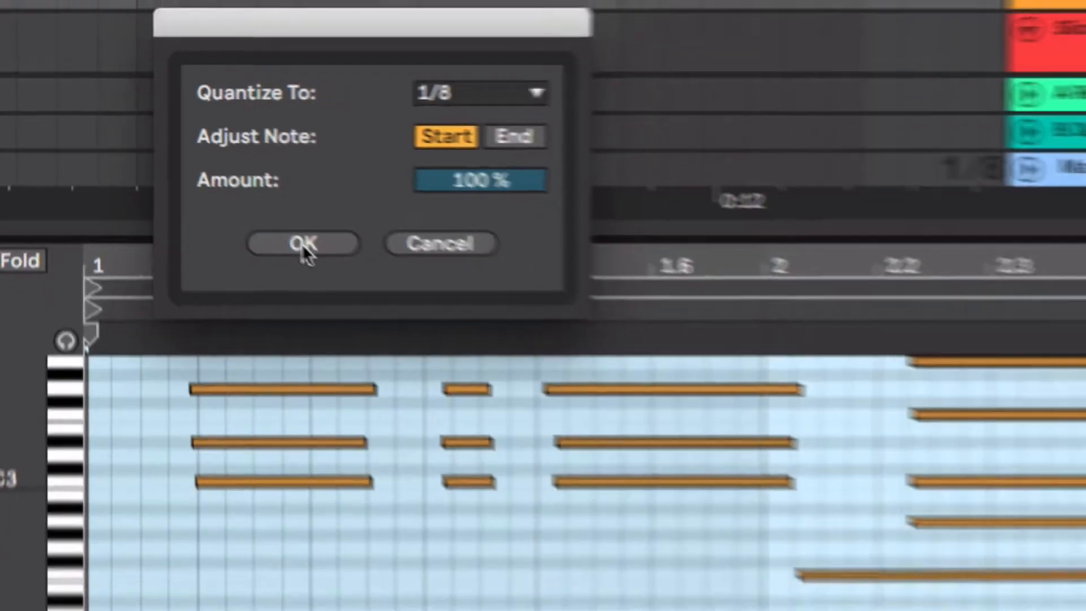
{"action": "left_click", "coordinate": [336, 264]}
- Play back the quantized Re-Pitch Simpler clip and place the insert marker on the Slice Simpler track at 5.4.1
{"action": "key", "text": "space"}
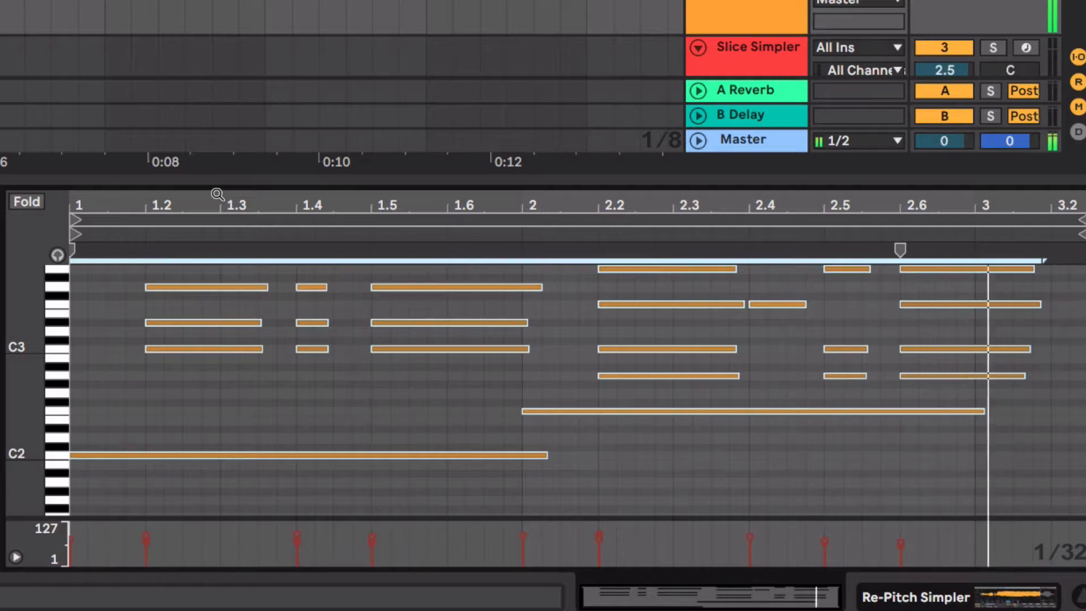
{"action": "left_click", "coordinate": [774, 305]}
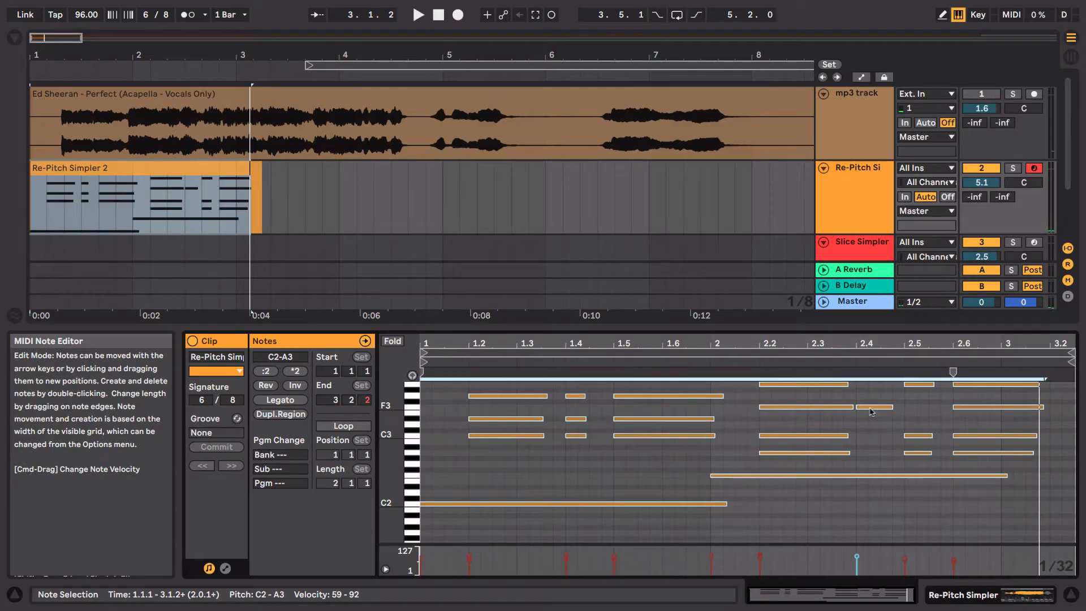
{"action": "left_click", "coordinate": [207, 82]}
{"action": "left_click", "coordinate": [495, 254]}
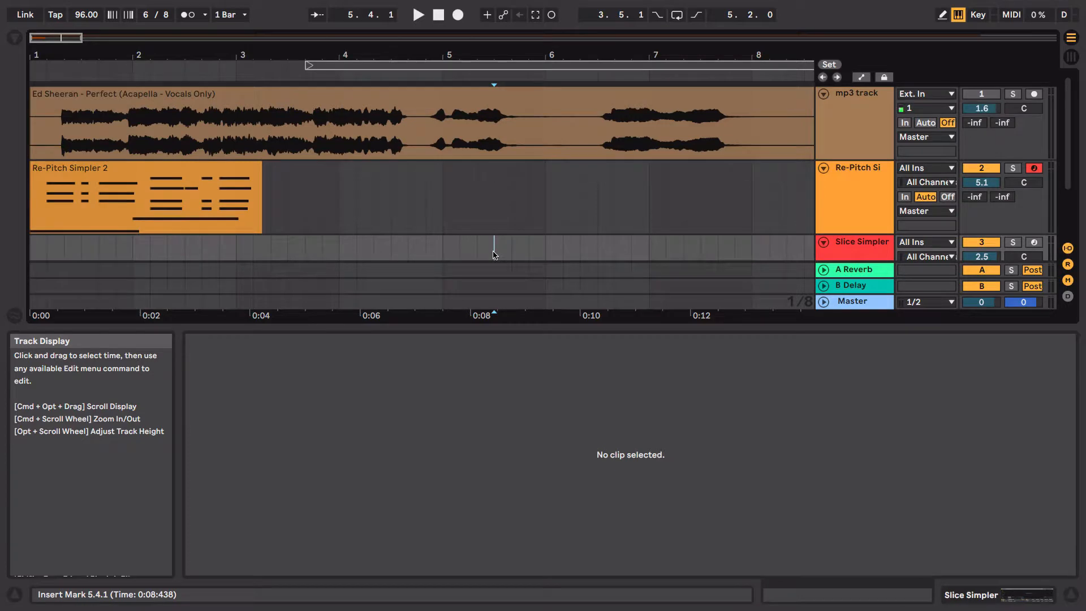
- Check the assignment PDF for the sample range and select 81.5.1 to 82.4.1 in the vocal clip on the mp3 track
{"action": "key", "text": "ctrl+Left"}
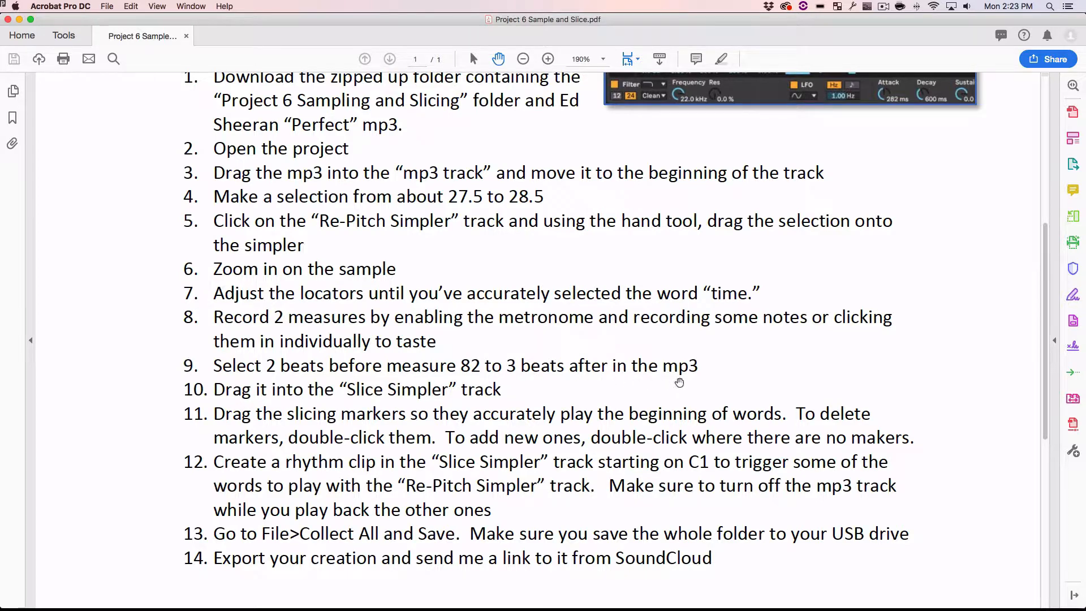
{"action": "key", "text": "ctrl+Right"}
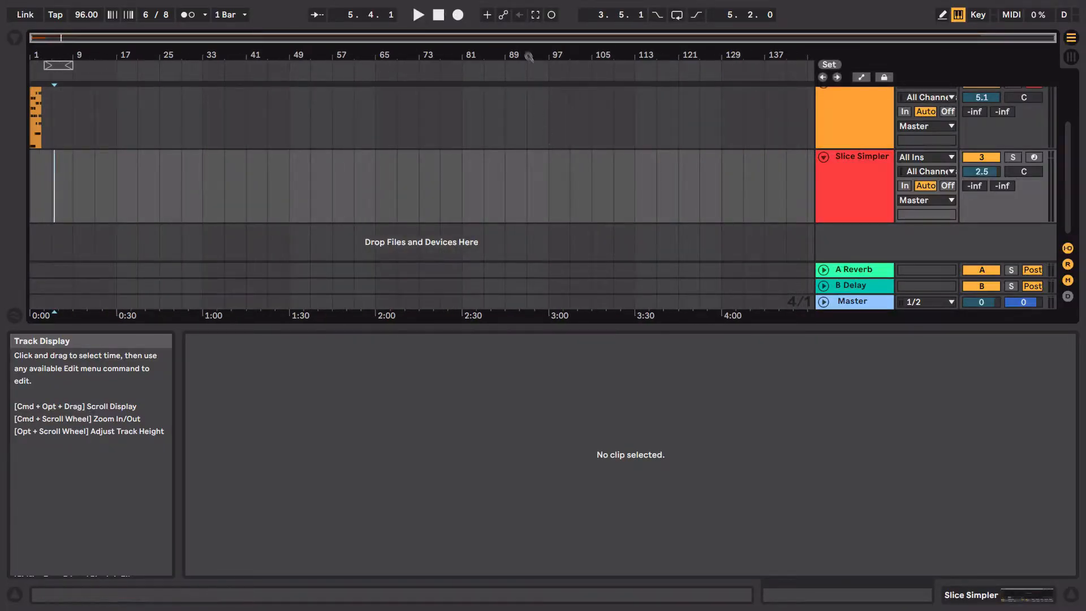
{"action": "left_click_drag", "start_coordinate": [499, 50], "coordinate": [499, 116]}
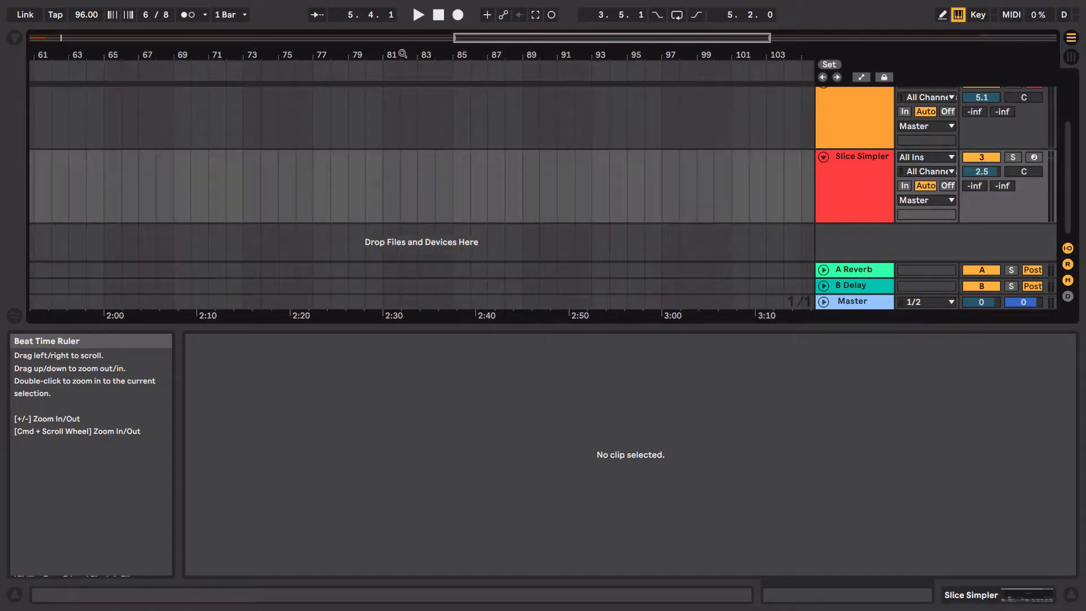
{"action": "left_click_drag", "start_coordinate": [399, 55], "coordinate": [398, 116]}
{"action": "scroll", "coordinate": [304, 105], "scroll_direction": "up", "scroll_amount": 4}
{"action": "scroll", "coordinate": [303, 105], "scroll_direction": "left", "scroll_amount": 2}
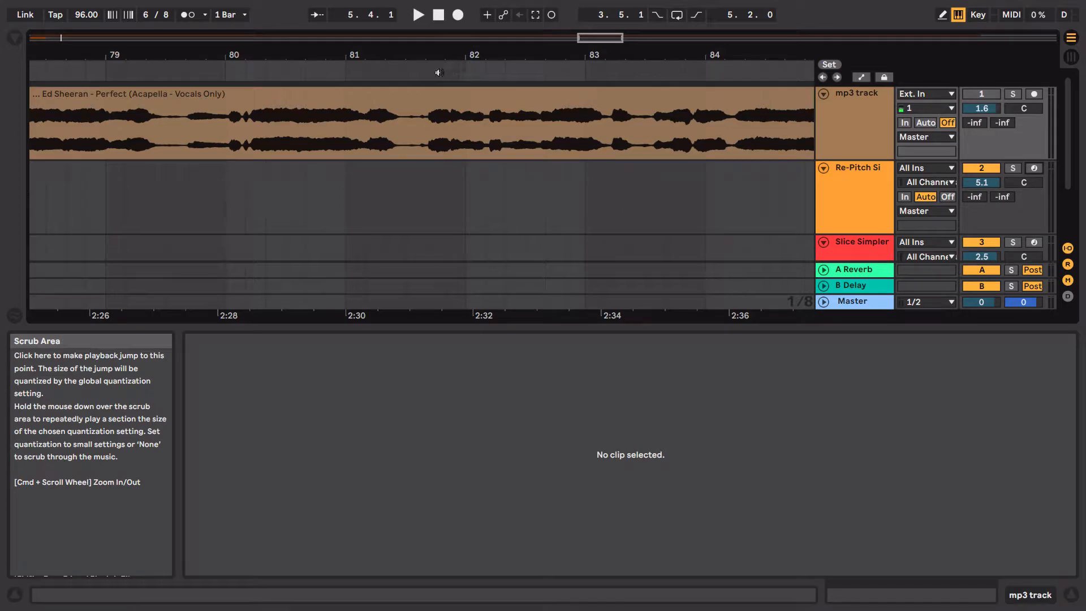
{"action": "left_click_drag", "start_coordinate": [425, 141], "coordinate": [526, 142]}
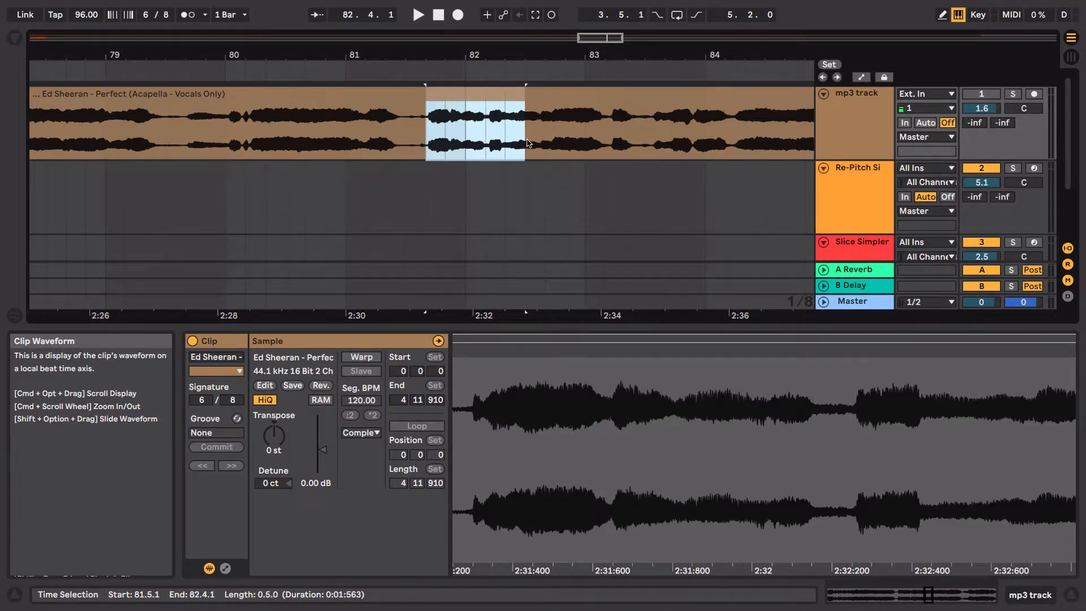
- Check the PDF's next instruction and load the selected vocal section into the empty Simpler on the Slice Simpler track
{"action": "key", "text": "ctrl+Left"}
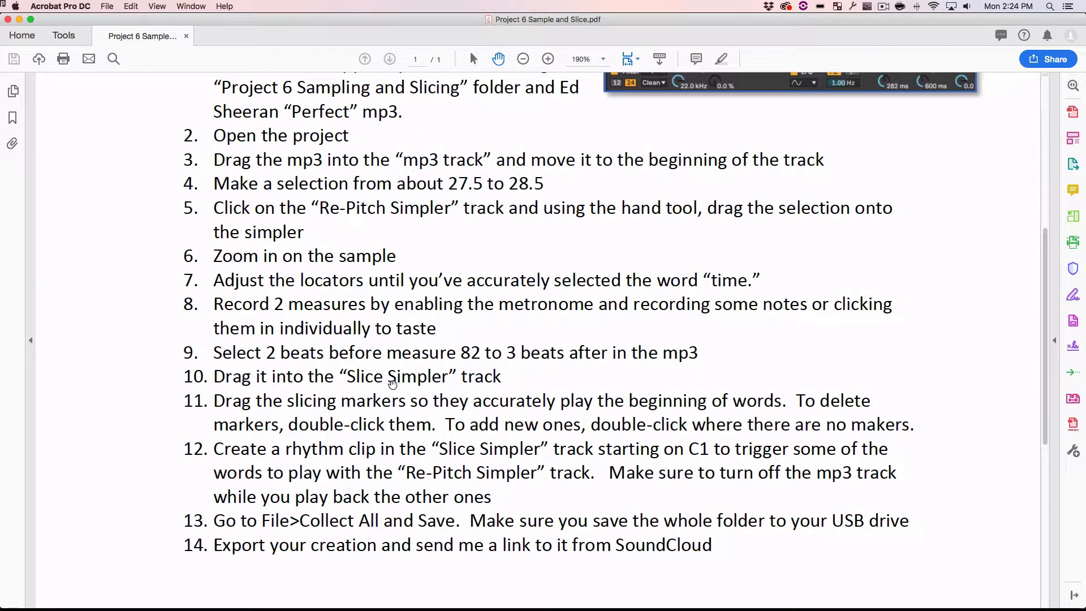
{"action": "key", "text": "ctrl+Right"}
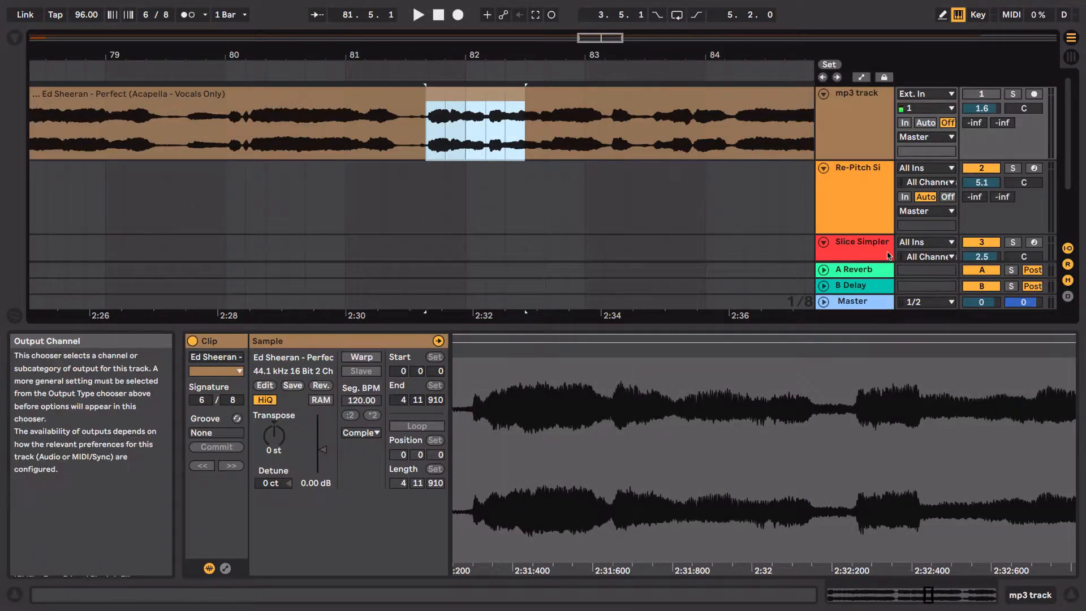
{"action": "left_click", "coordinate": [872, 243]}
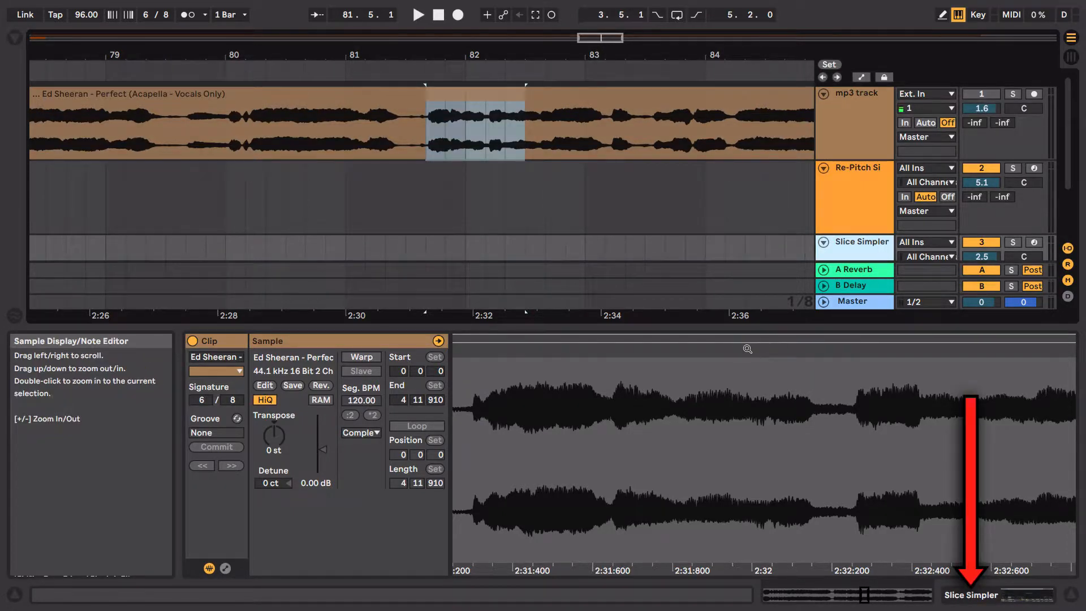
{"action": "left_click", "coordinate": [982, 598]}
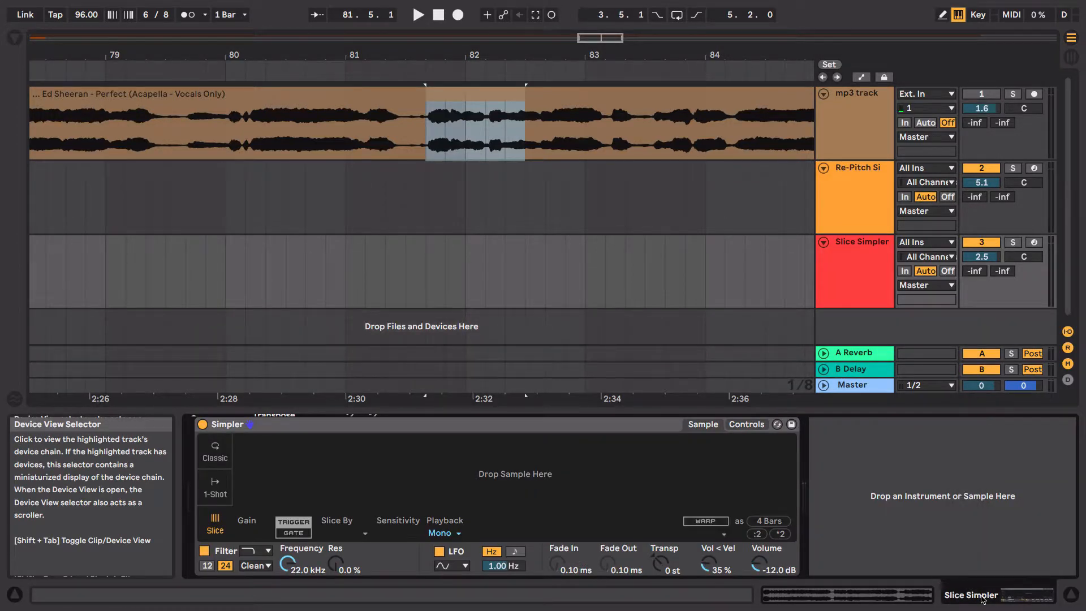
{"action": "left_click", "coordinate": [902, 598]}
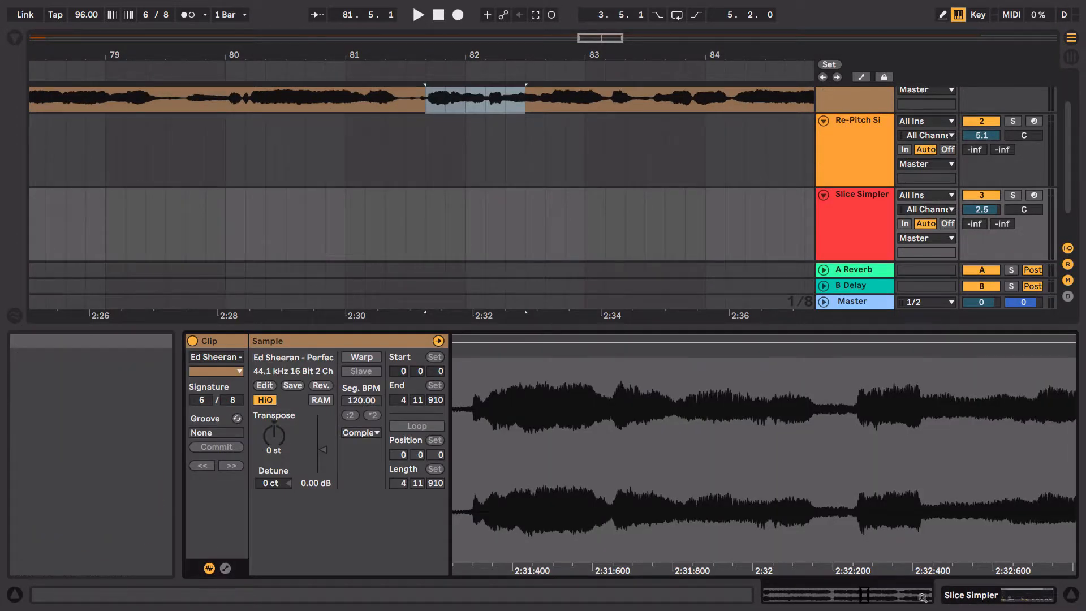
{"action": "left_click", "coordinate": [988, 600]}
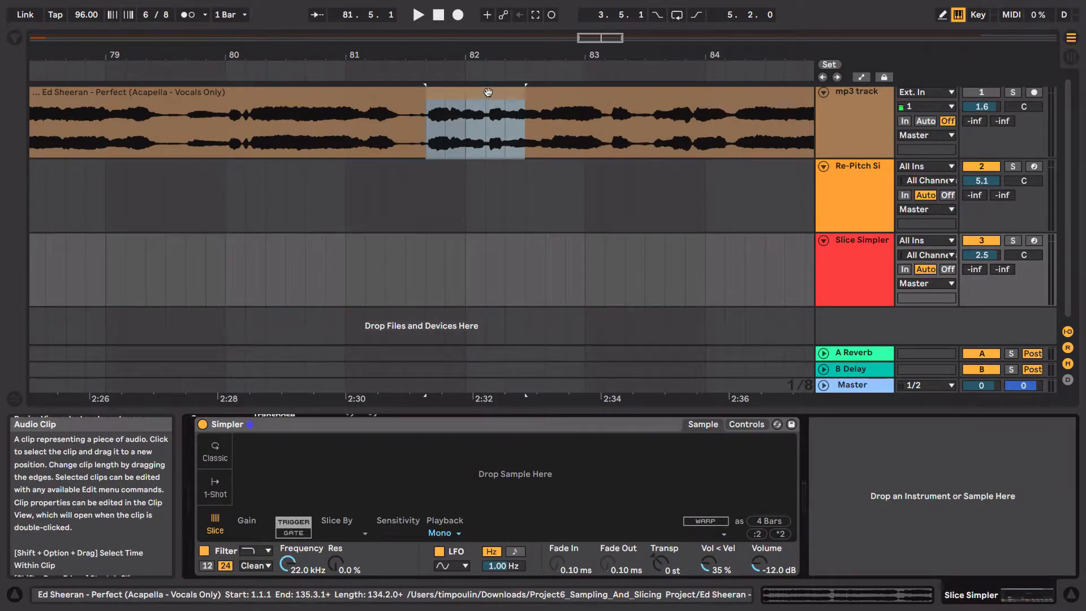
{"action": "left_click_drag", "start_coordinate": [488, 92], "coordinate": [462, 464]}
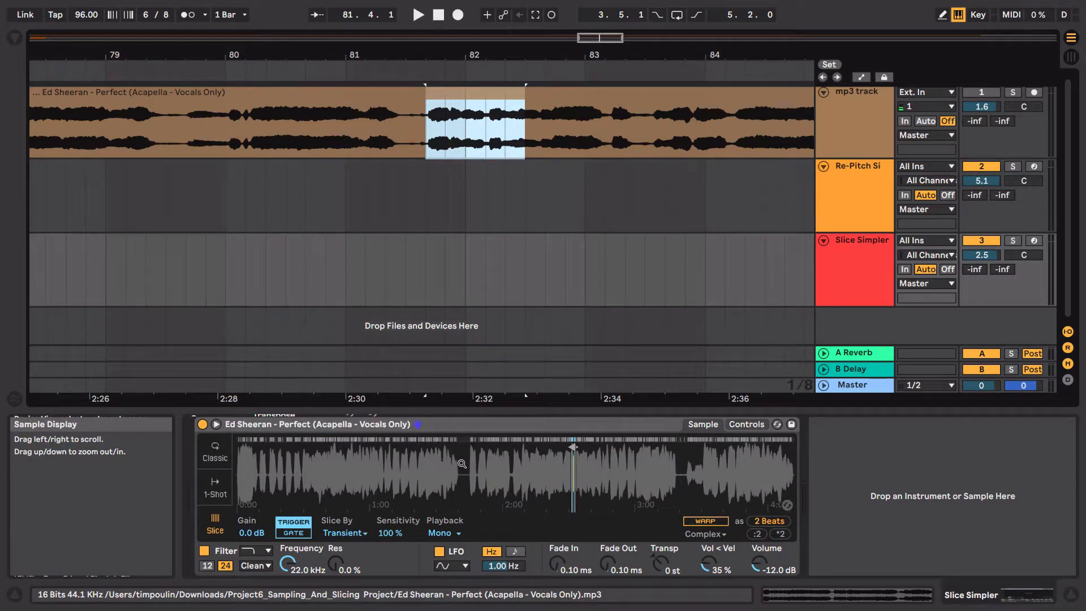
{"action": "left_click_drag", "start_coordinate": [572, 465], "coordinate": [573, 558]}
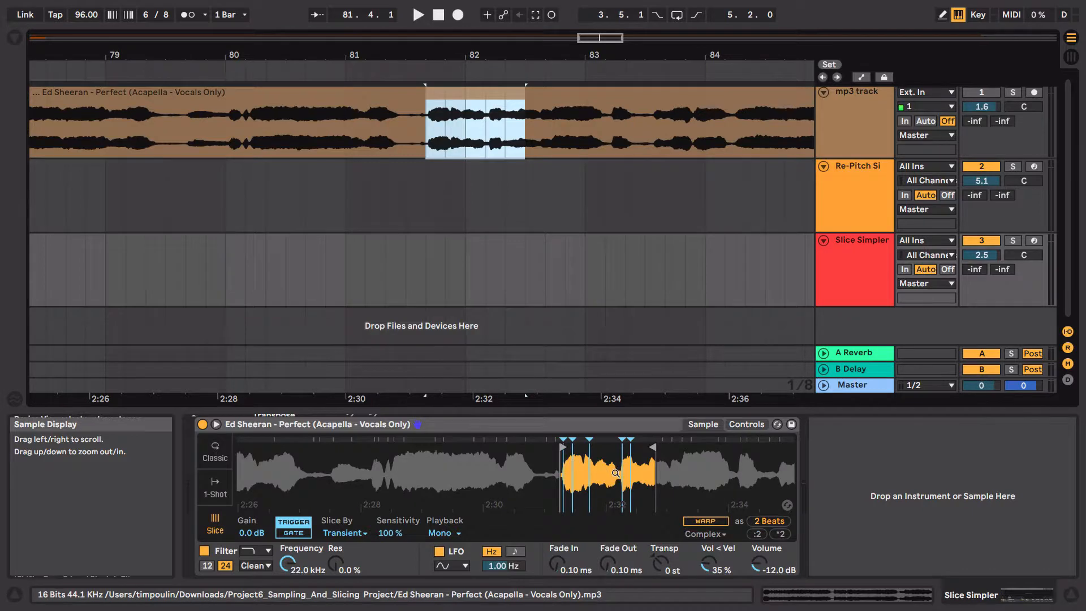
{"action": "left_click_drag", "start_coordinate": [616, 473], "coordinate": [520, 469]}
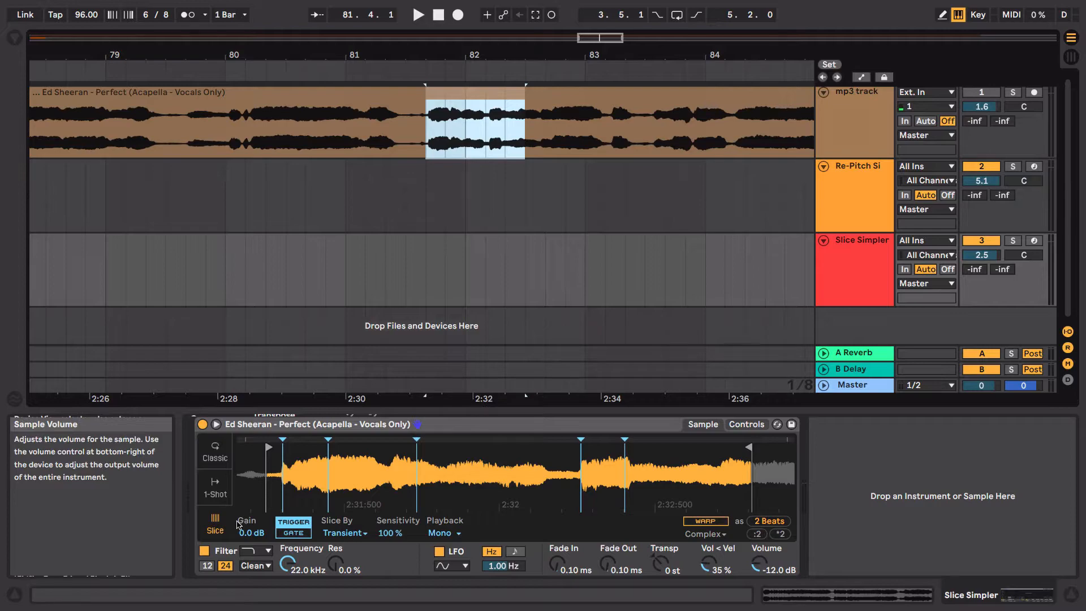
- Read the PDF's slicing-marker instructions, return to Ableton Live, and arm the Slice Simpler track for recording
{"action": "key", "text": "ctrl+Left"}
{"action": "scroll", "coordinate": [339, 351], "scroll_direction": "down", "scroll_amount": 3}
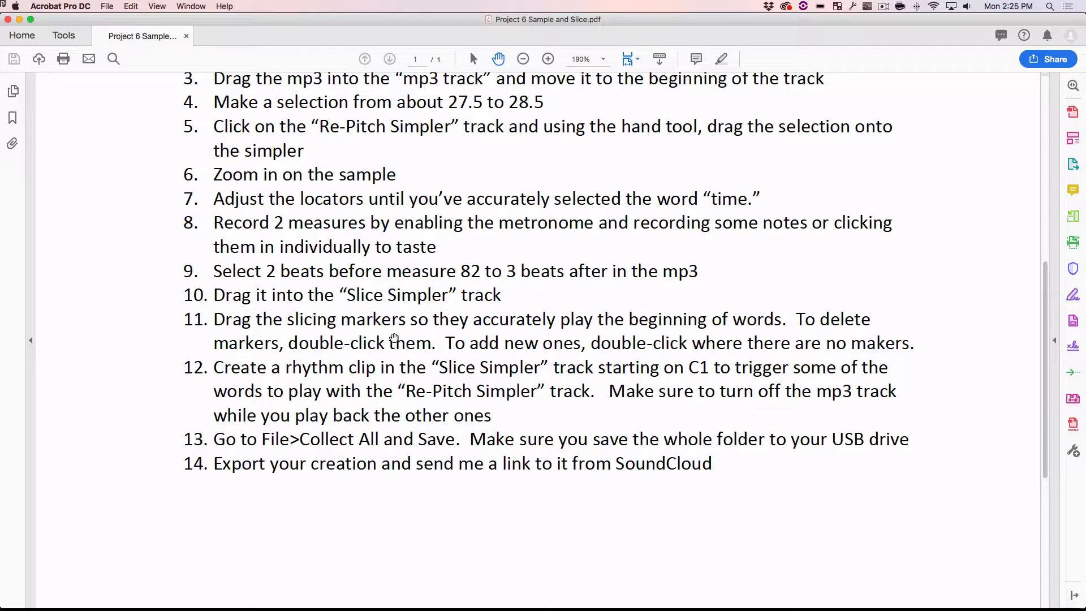
{"action": "key", "text": "ctrl+Right"}
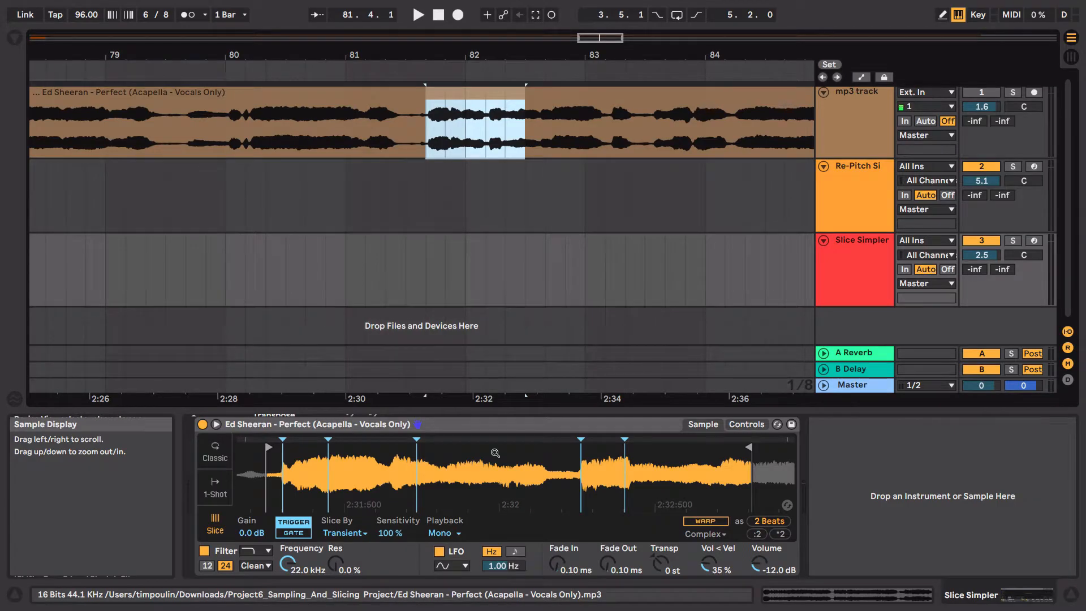
{"action": "key", "text": "z"}
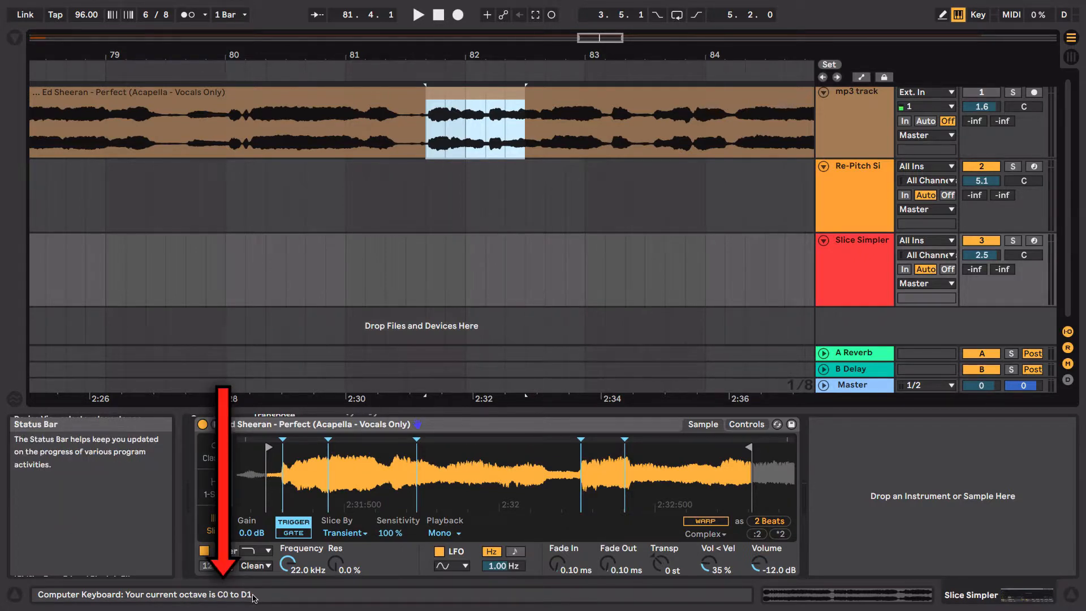
{"action": "key", "text": "x"}
{"action": "left_click", "coordinate": [1034, 241]}
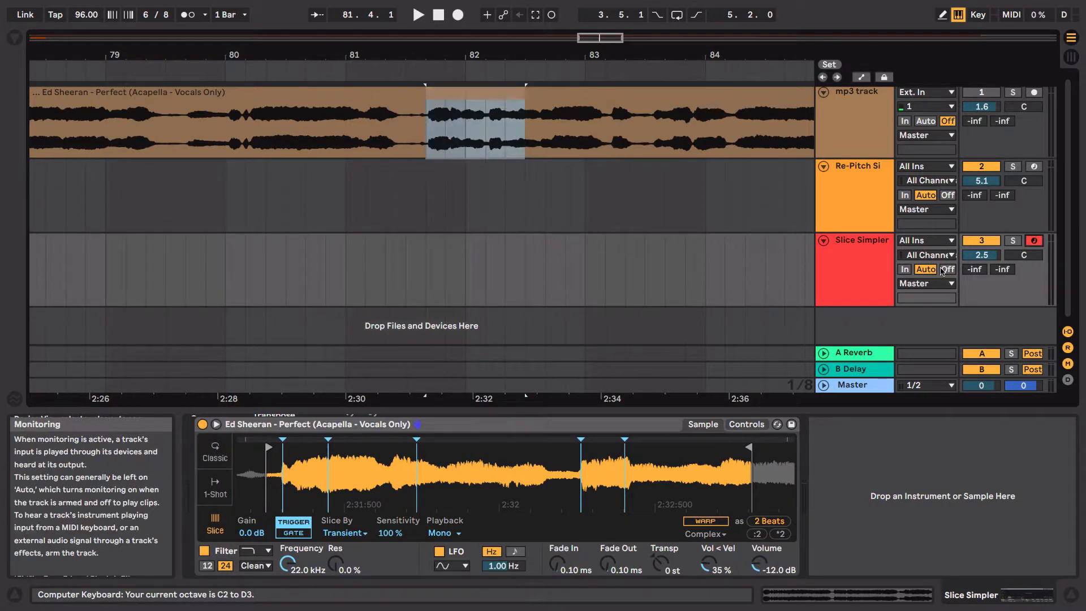
{"action": "key", "text": "a"}
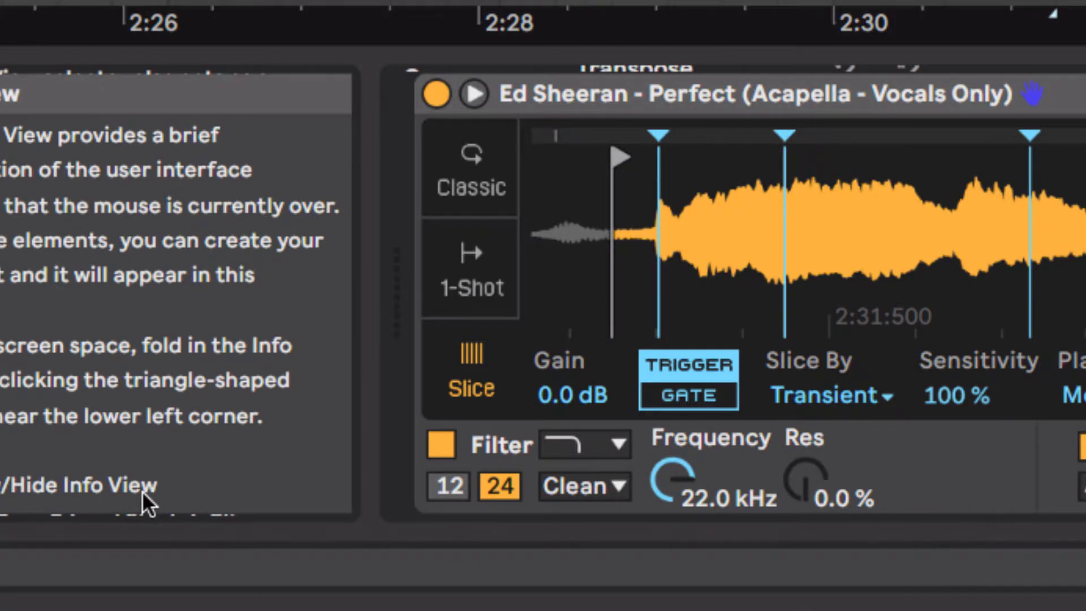
- Set the computer MIDI keyboard's octave range to C1 to D2
{"action": "key", "text": "x"}
{"action": "key", "text": "x"}
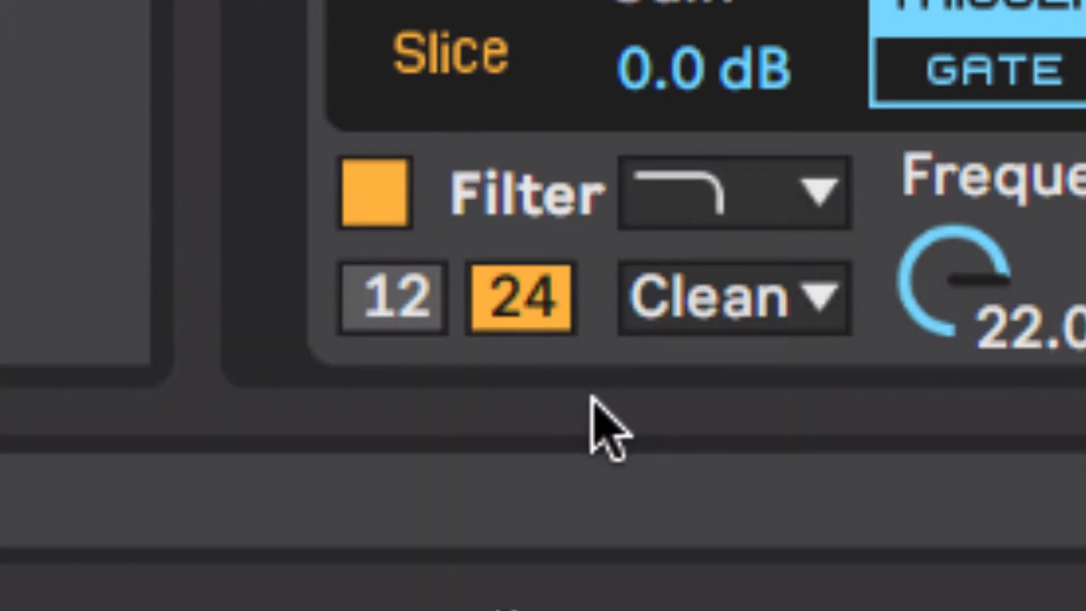
{"action": "key", "text": "z"}
{"action": "key", "text": "x"}
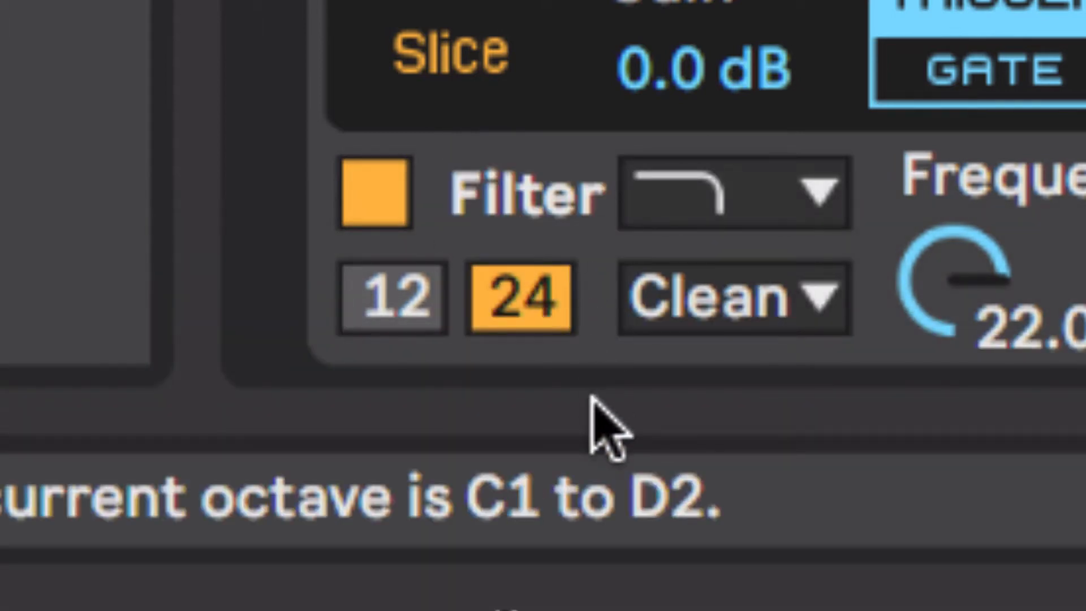
{"action": "key", "text": "x"}
{"action": "key", "text": "x"}
{"action": "key", "text": "z"}
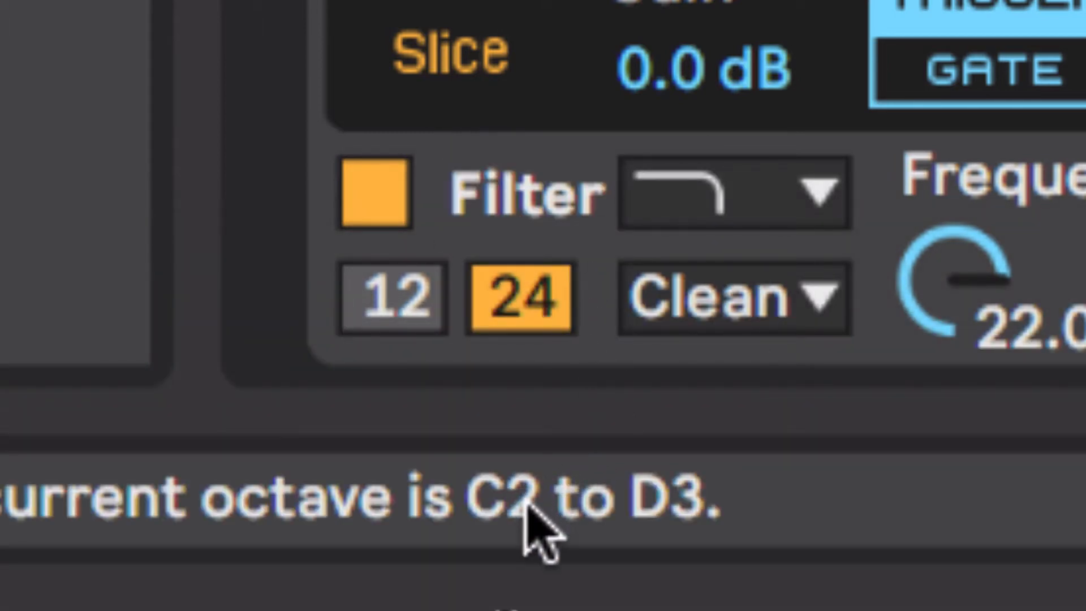
{"action": "key", "text": "z"}
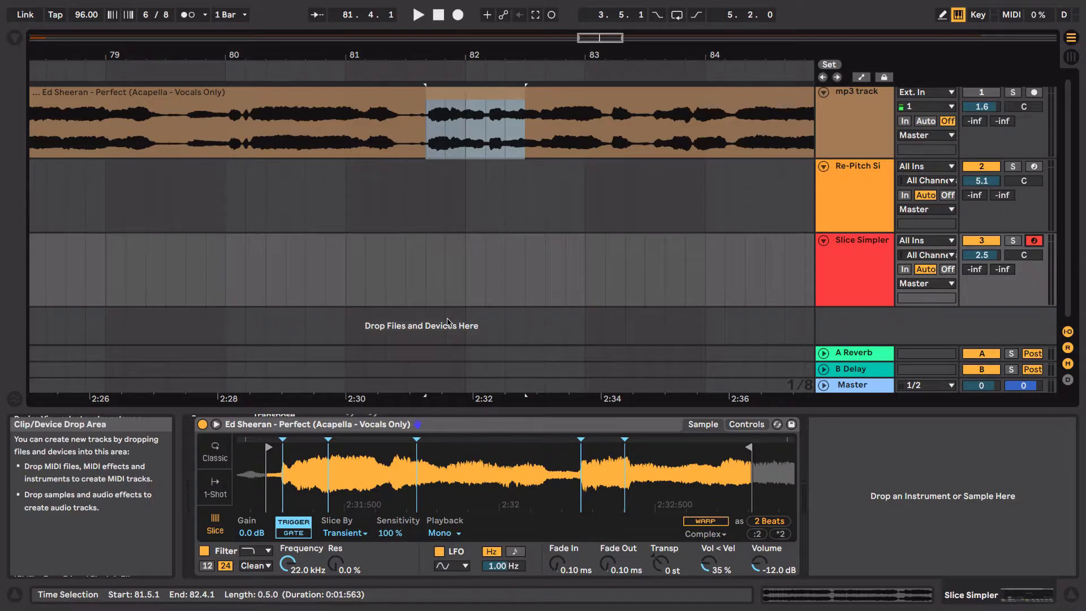
- Audition Simpler's vocal slices repeatedly from C1 upward to judge where each slice starts
{"action": "key", "text": "a"}
{"action": "key", "text": "a"}
{"action": "key", "text": "s"}
{"action": "key", "text": "s"}
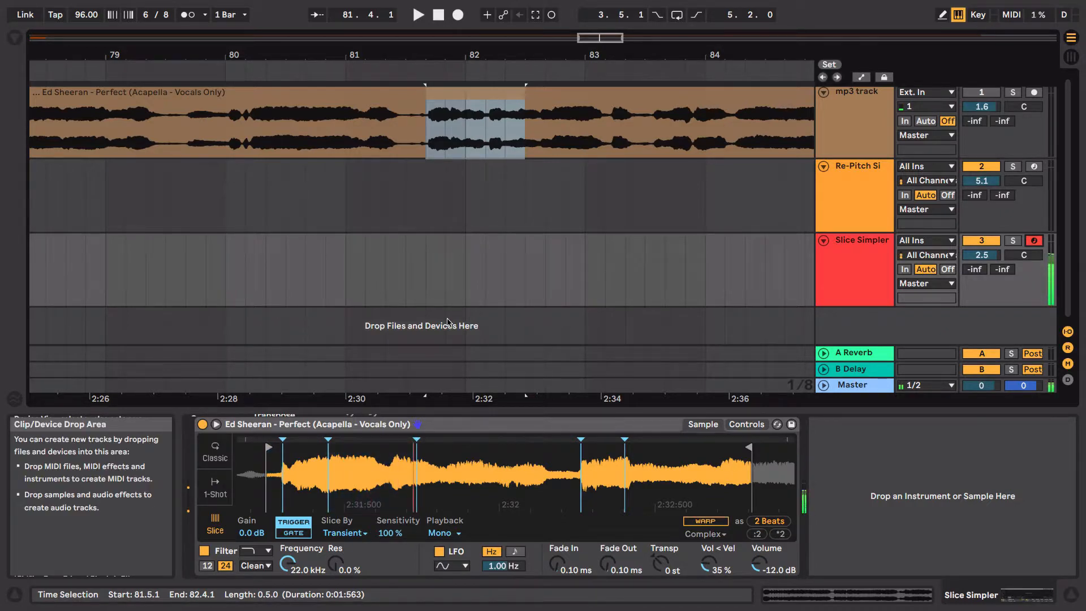
{"action": "key", "text": "a"}
{"action": "key", "text": "w"}
{"action": "key", "text": "w"}
{"action": "key", "text": "s"}
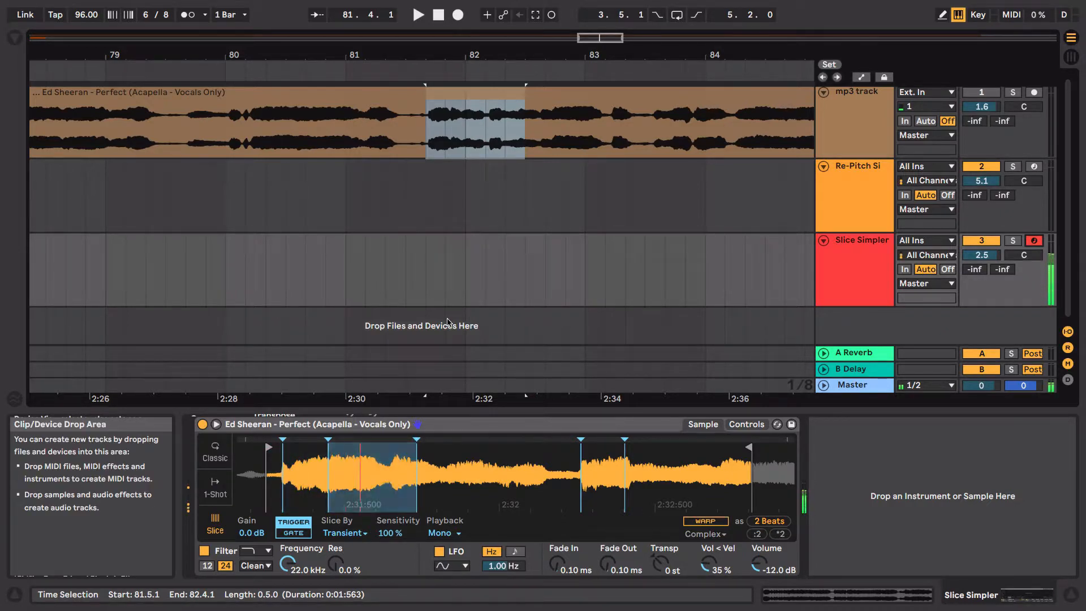
{"action": "key", "text": "s"}
{"action": "key", "text": "d"}
{"action": "key", "text": "d"}
{"action": "key", "text": "d"}
{"action": "key", "text": "d"}
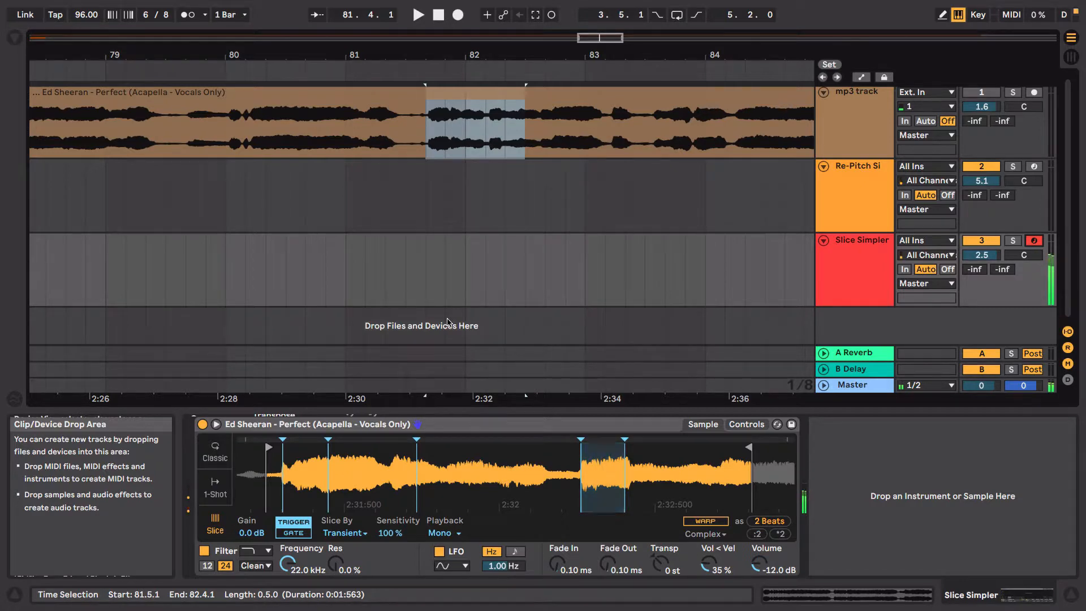
{"action": "key", "text": "a"}
{"action": "key", "text": "d"}
{"action": "key", "text": "s"}
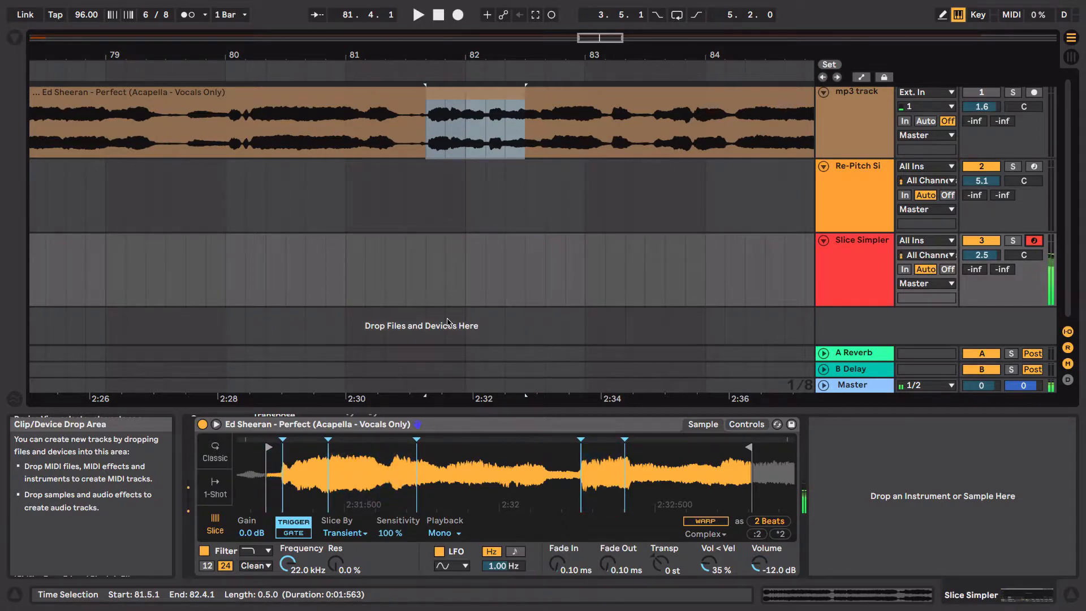
{"action": "key", "text": "d"}
{"action": "key", "text": "s"}
{"action": "key", "text": "d"}
{"action": "key", "text": "s"}
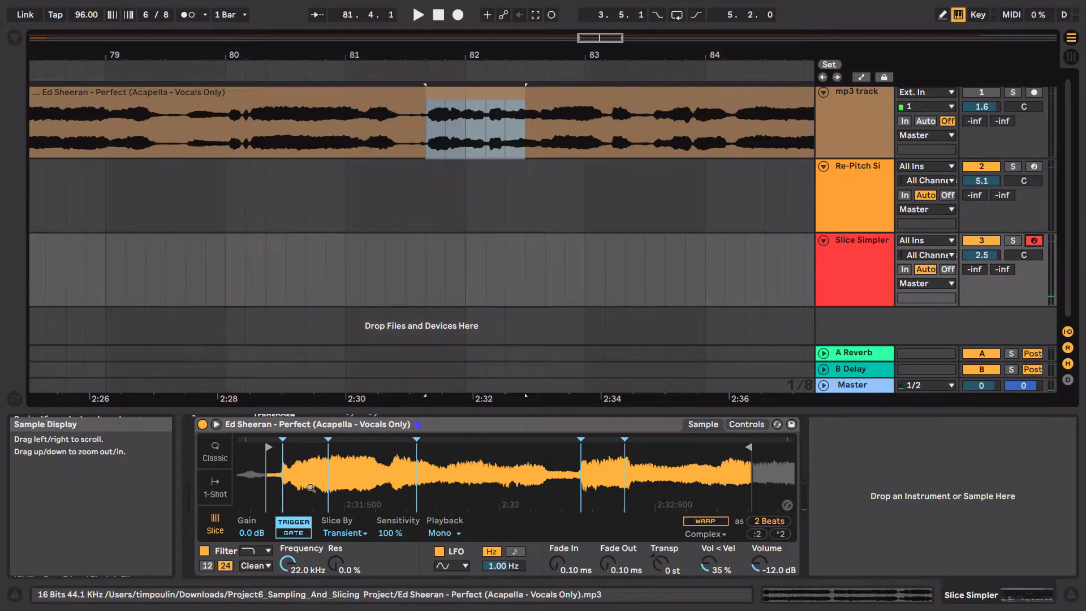
{"action": "key", "text": "a"}
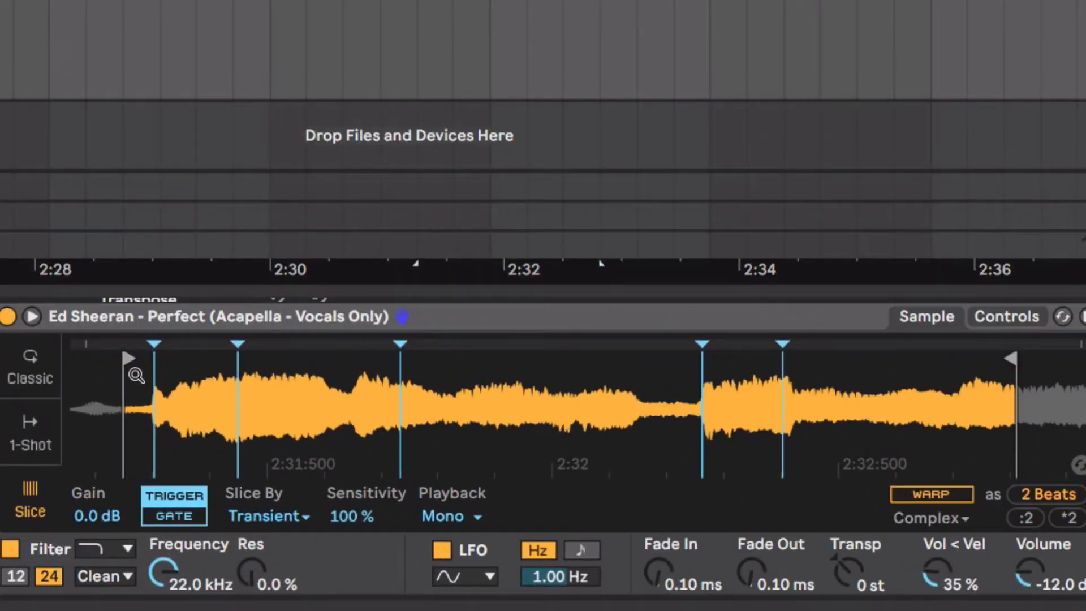
- Trim Simpler's sample start to the vocal onset, move the next slice marker to about 2:31.6 and extend the sample end past 2:34
{"action": "left_click_drag", "start_coordinate": [129, 358], "coordinate": [157, 356]}
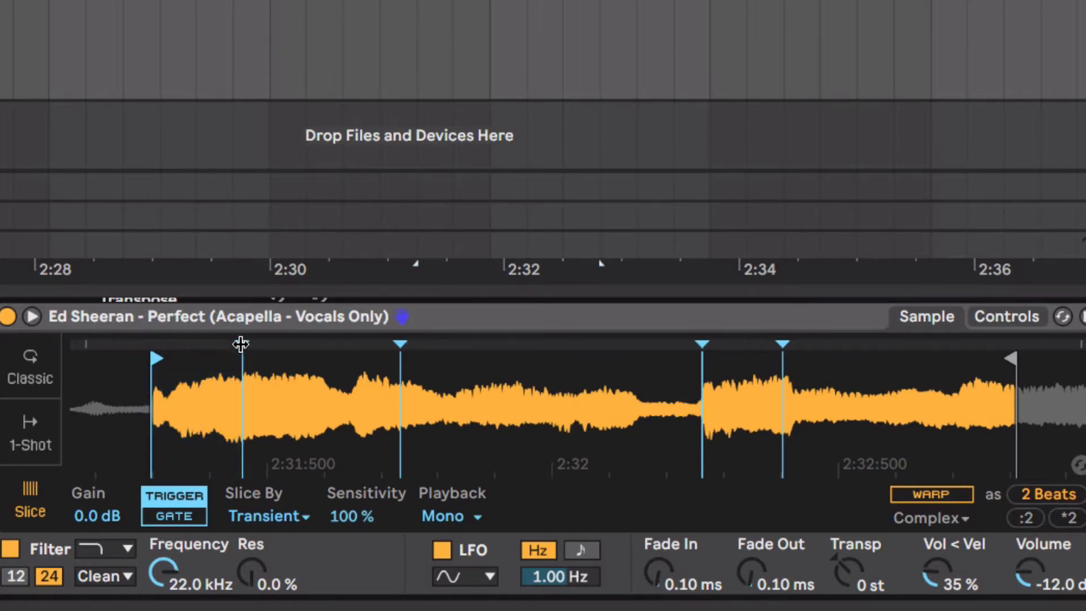
{"action": "left_click_drag", "start_coordinate": [241, 344], "coordinate": [348, 353]}
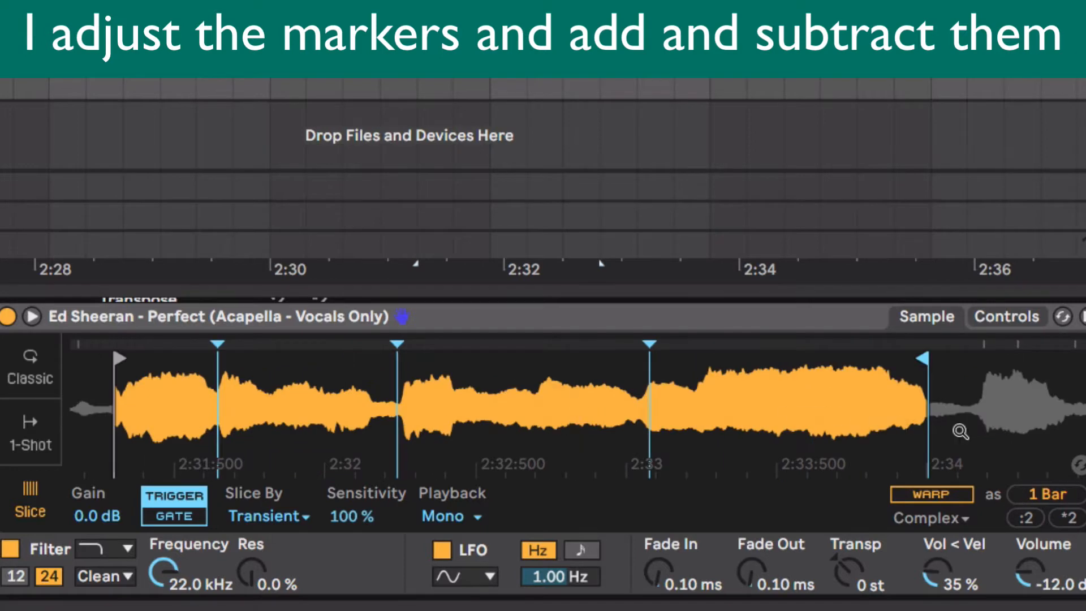
{"action": "mouse_move", "coordinate": [928, 358]}
{"action": "left_mouse_down"}
{"action": "mouse_move", "coordinate": [1084, 359]}
{"action": "mouse_move", "coordinate": [943, 361]}
{"action": "left_mouse_up"}
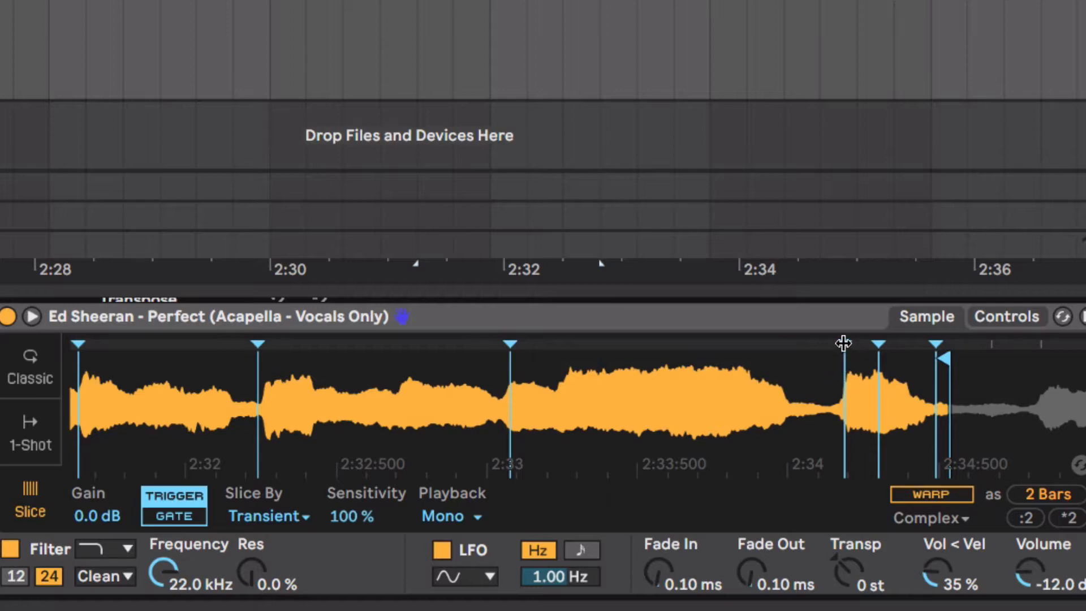
- Remove the extra slice markers near the end, extend the sample end to about 2:34.6 and start the last slice slightly earlier
{"action": "double_click", "coordinate": [939, 343]}
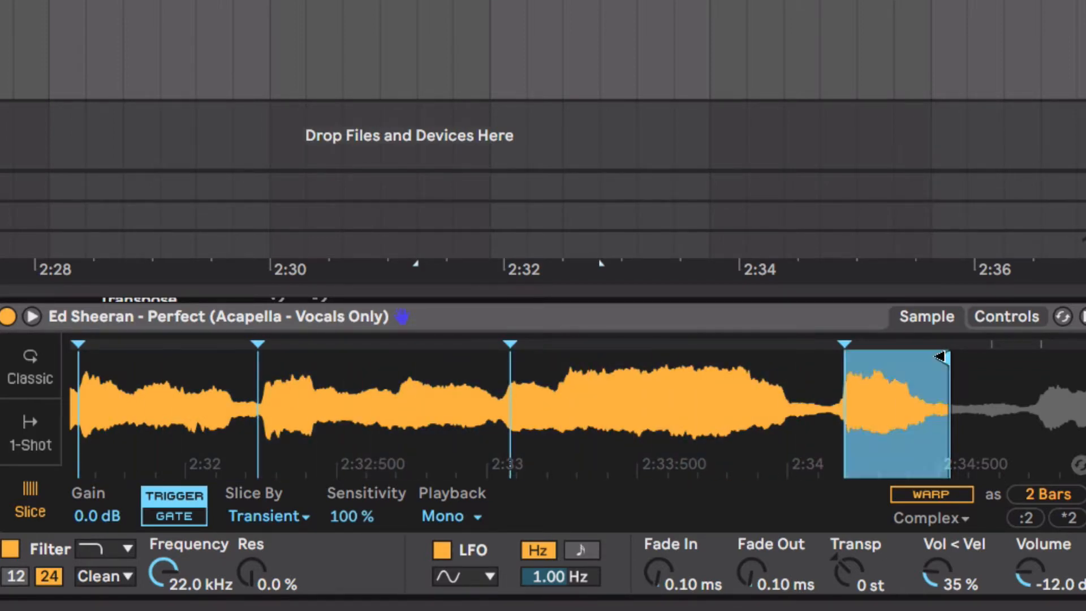
{"action": "mouse_move", "coordinate": [944, 357]}
{"action": "left_mouse_down"}
{"action": "mouse_move", "coordinate": [986, 360]}
{"action": "mouse_move", "coordinate": [971, 366]}
{"action": "left_mouse_up"}
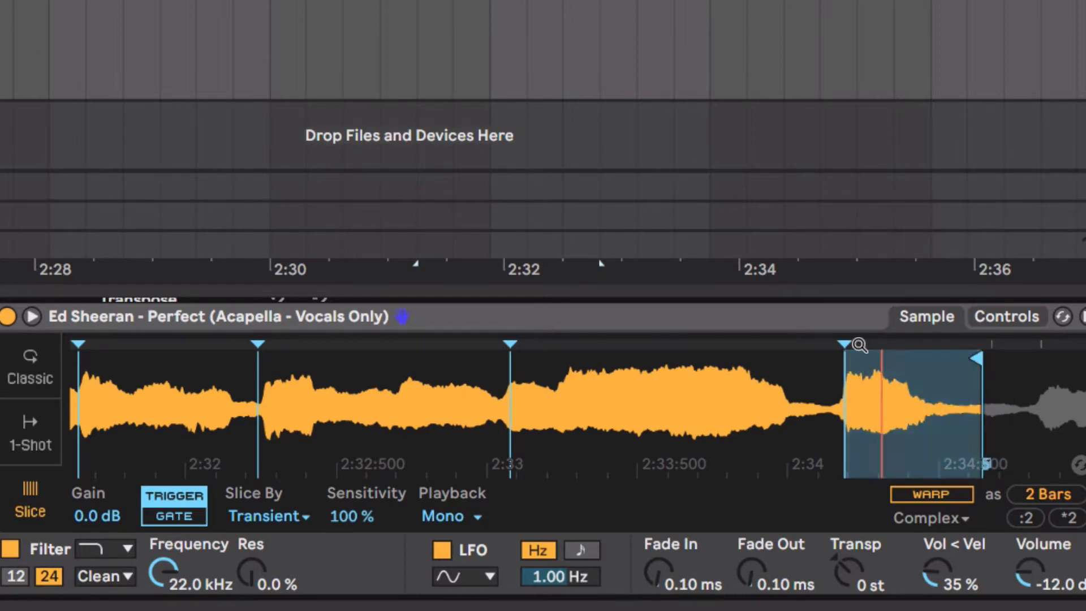
{"action": "left_click_drag", "start_coordinate": [843, 343], "coordinate": [832, 343]}
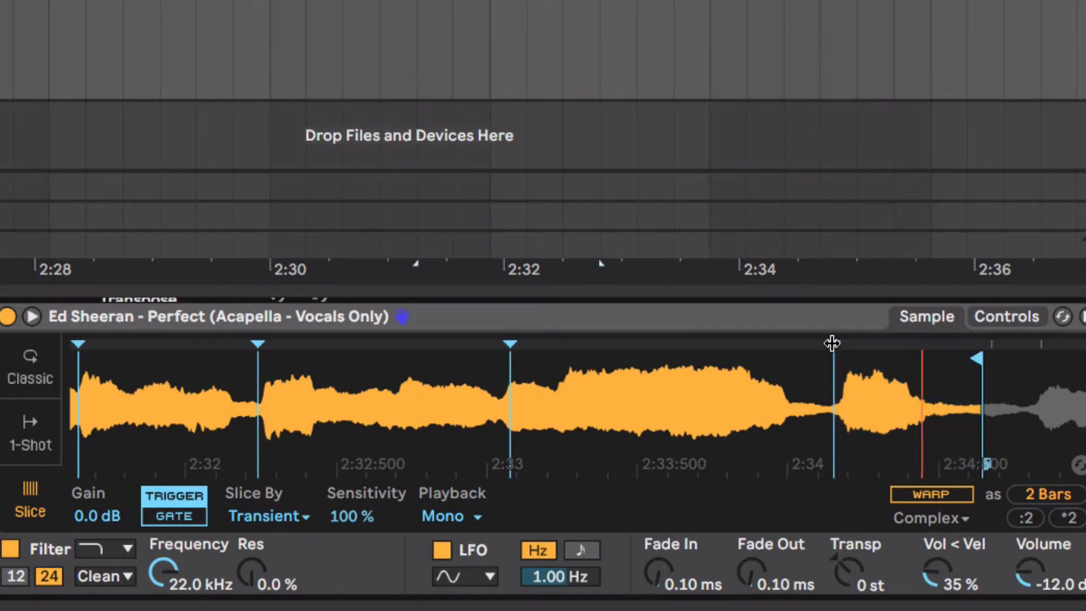
{"action": "key", "text": "s"}
- Audition the five adjusted vocal slices from C1 to E1 and check how they sound in different orders
{"action": "left_click_drag", "start_coordinate": [597, 390], "coordinate": [597, 442]}
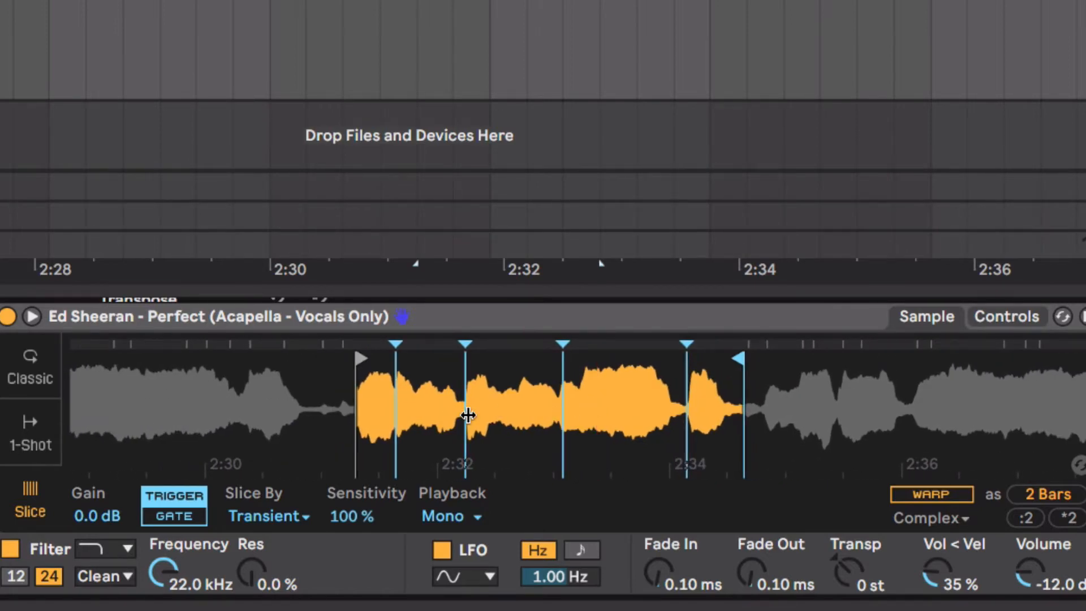
{"action": "key", "text": "a"}
{"action": "key", "text": "w"}
{"action": "key", "text": "s"}
{"action": "key", "text": "e"}
{"action": "key", "text": "d"}
{"action": "key", "text": "d"}
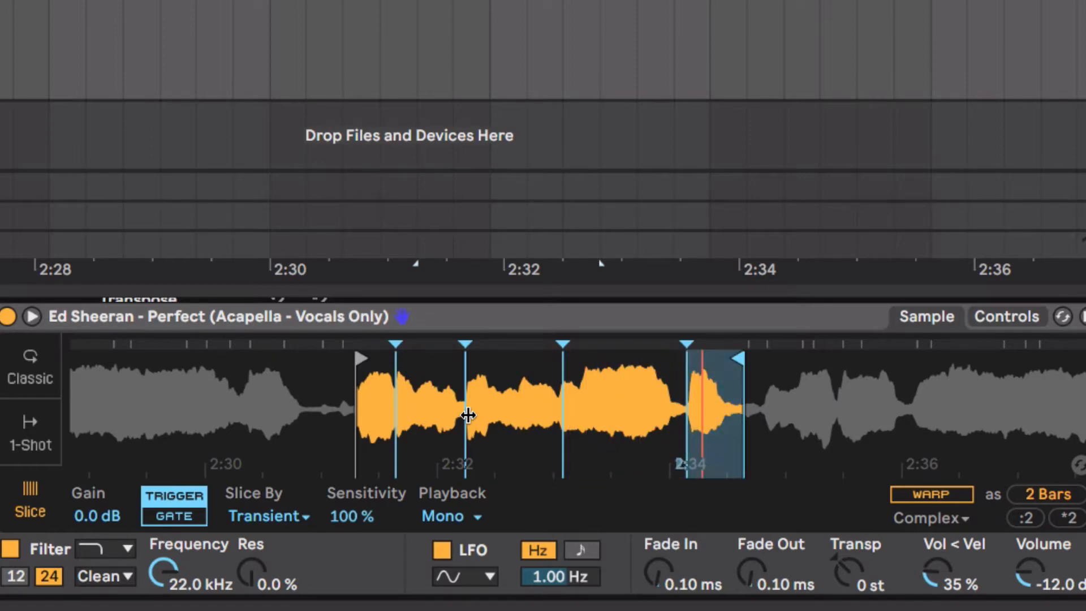
{"action": "key", "text": "a"}
{"action": "key", "text": "w"}
{"action": "key", "text": "w"}
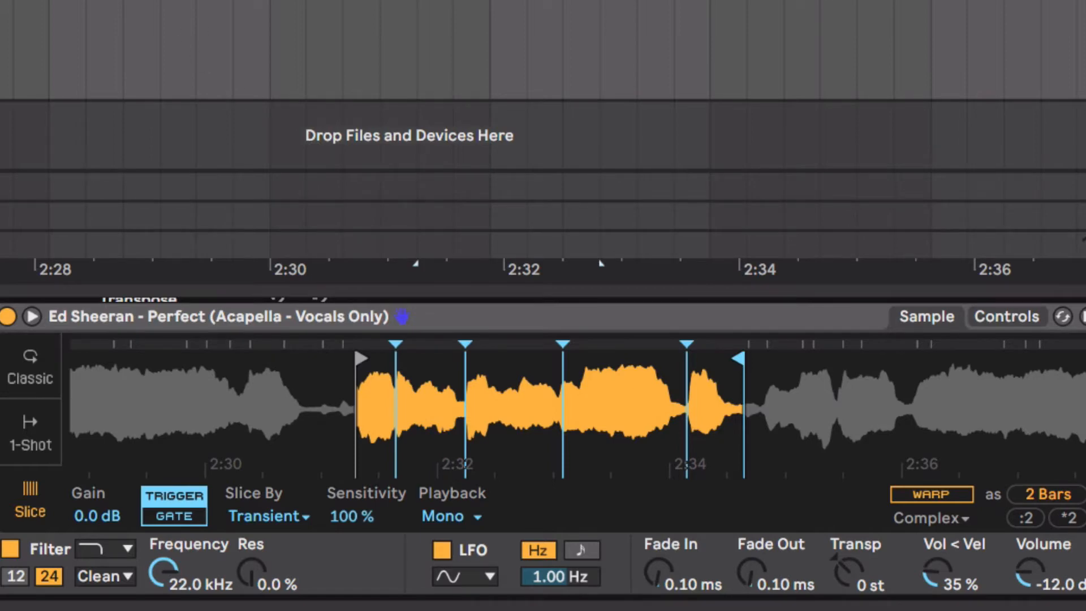
{"action": "scroll", "coordinate": [544, 130], "scroll_direction": "left", "scroll_amount": 20}
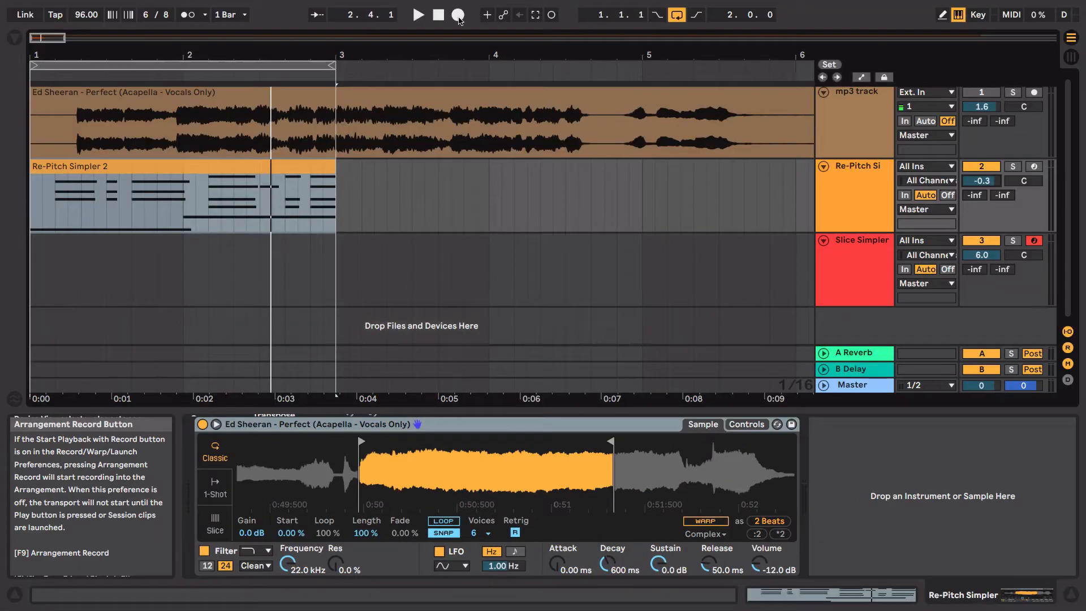
- Try recording a first take of the vocal slices over the two-bar loop on the Slice Simpler track
{"action": "left_click", "coordinate": [458, 15]}
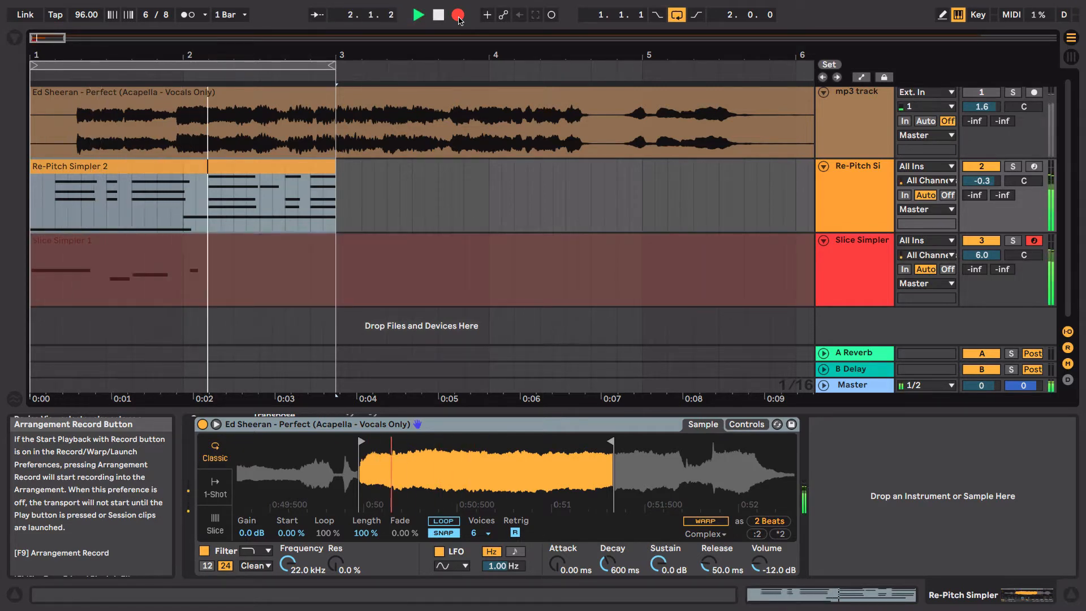
{"action": "key", "text": "space"}
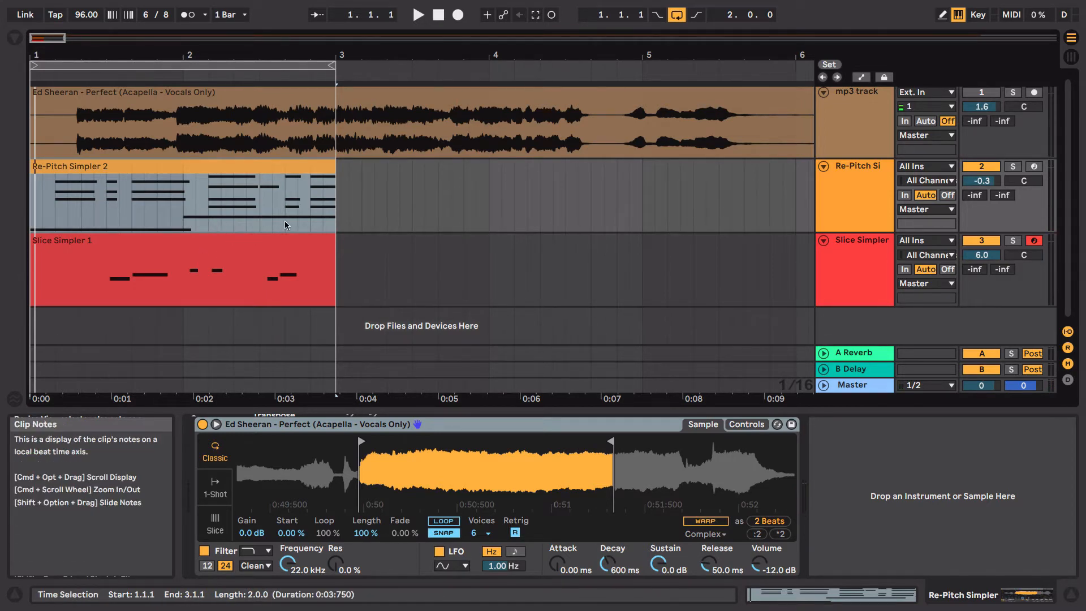
{"action": "left_click", "coordinate": [119, 275]}
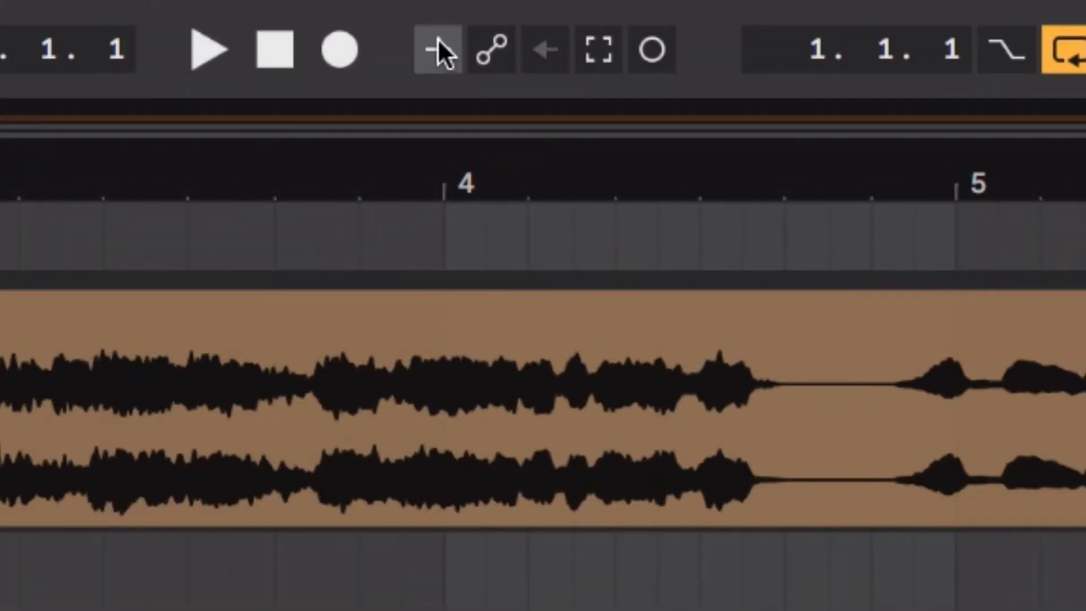
- Enable MIDI Arrangement Overdub and rehearse the slice pattern on C1, C#1 and D1 for the Slice Simpler track
{"action": "left_click", "coordinate": [436, 38]}
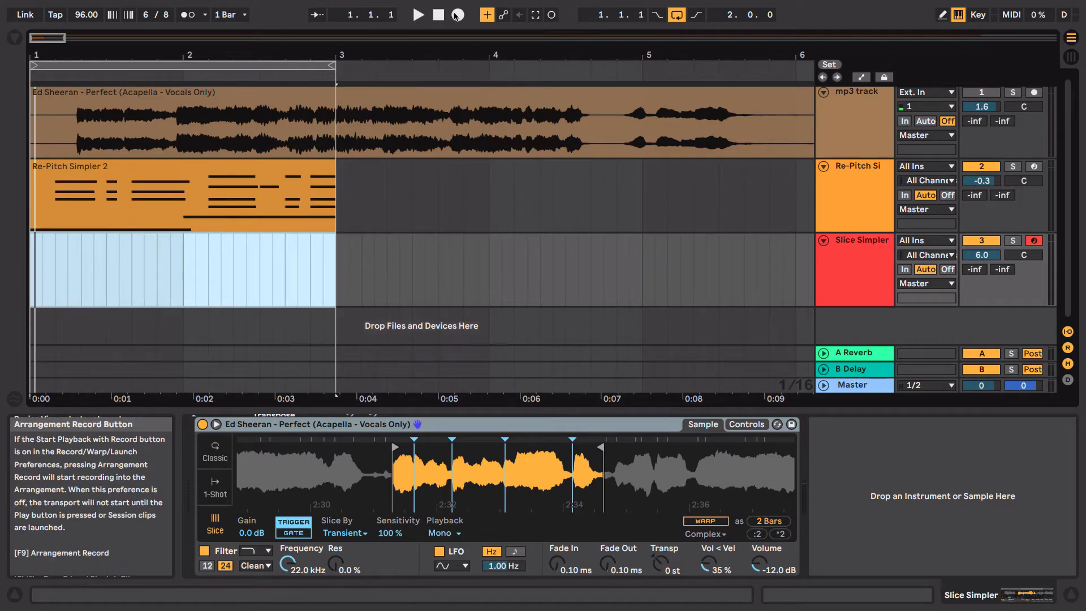
{"action": "key", "text": "s"}
{"action": "key", "text": "a"}
{"action": "key", "text": "s"}
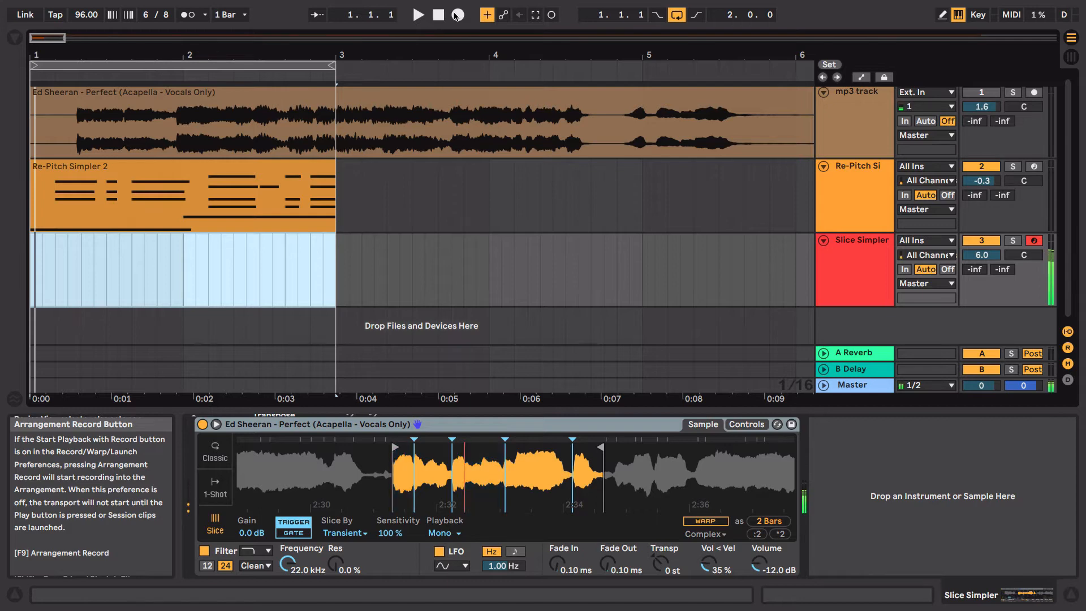
{"action": "key", "text": "w"}
- Record a two-bar MIDI clip on the Slice Simpler track using the vocal slices on C1, C#1 and D1
{"action": "left_click", "coordinate": [457, 15]}
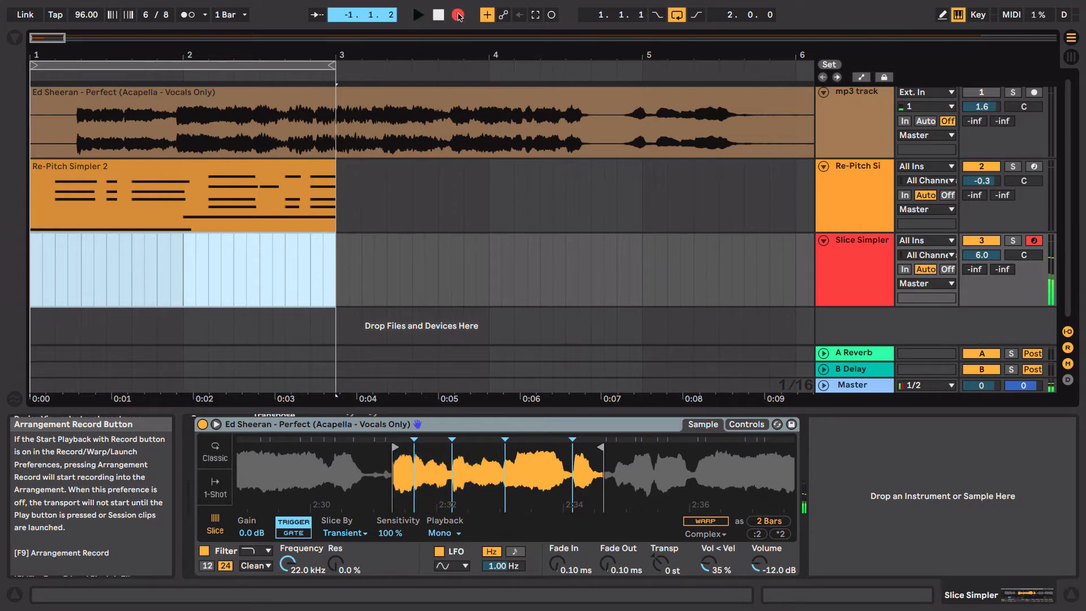
{"action": "key", "text": "s"}
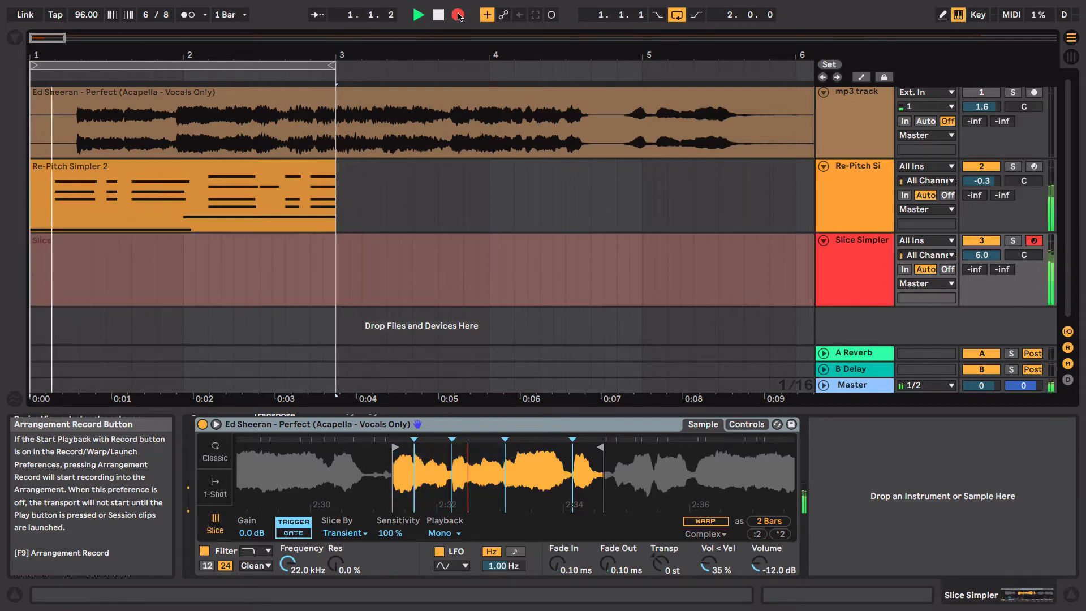
{"action": "key", "text": "a"}
{"action": "key", "text": "w"}
{"action": "key", "text": "s"}
{"action": "key", "text": "s"}
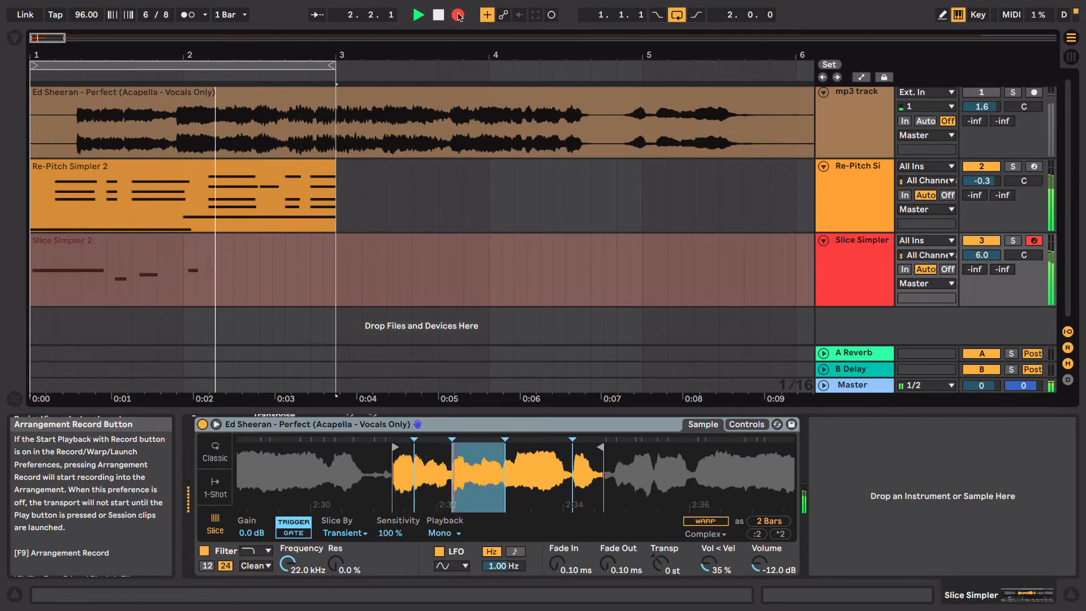
{"action": "key", "text": "a"}
{"action": "key", "text": "w"}
{"action": "key", "text": "s"}
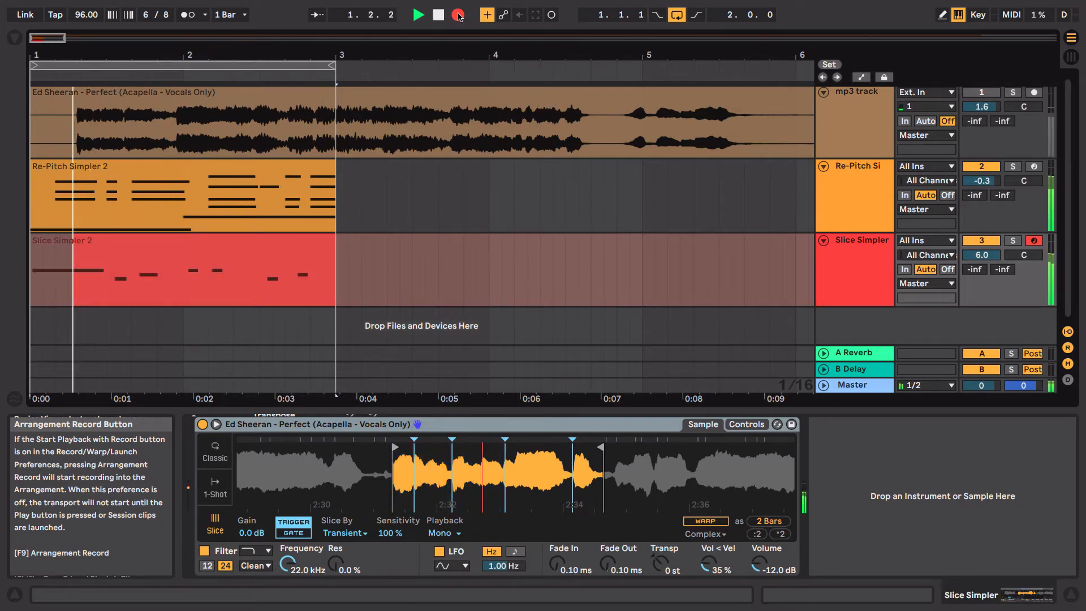
{"action": "left_click", "coordinate": [458, 15]}
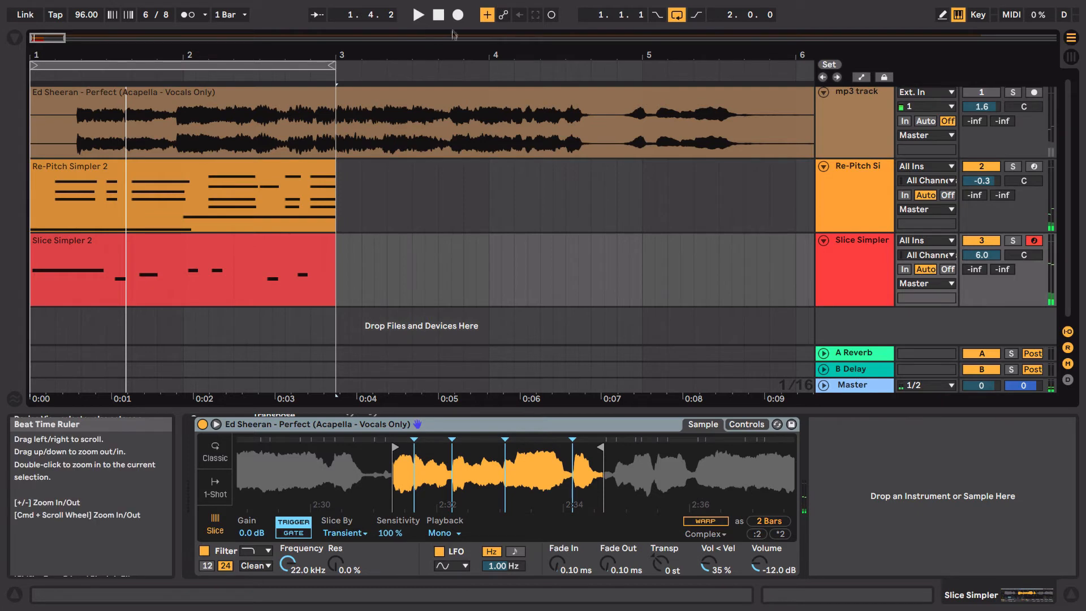
- During playback, pan the Re-Pitch Simpler track to 9L and the Slice Simpler track to 17R
{"action": "key", "text": "space"}
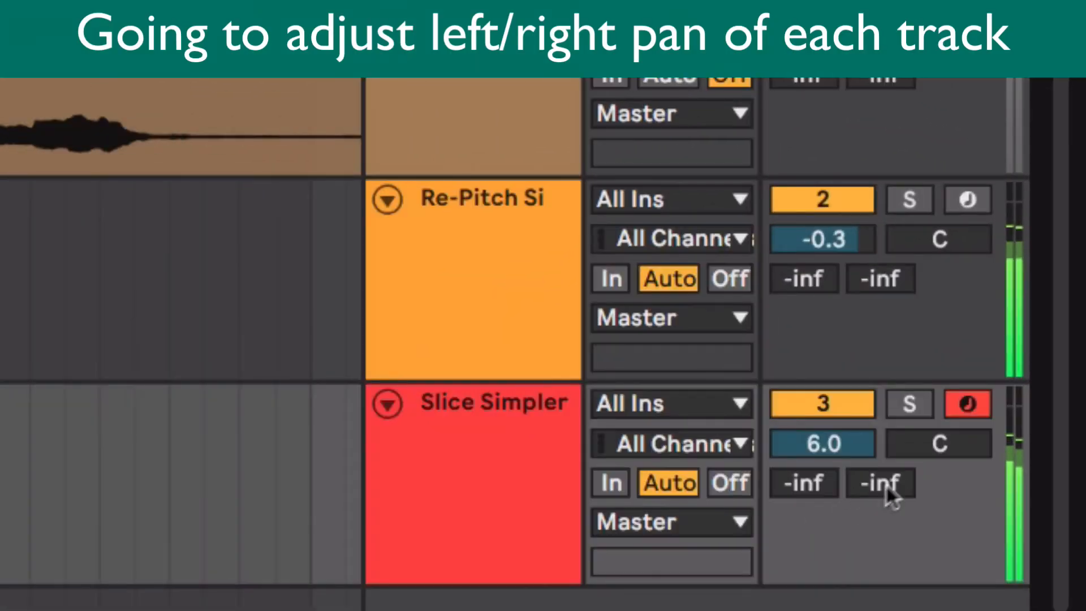
{"action": "left_click_drag", "start_coordinate": [964, 385], "coordinate": [965, 389]}
{"action": "left_click_drag", "start_coordinate": [937, 444], "coordinate": [929, 432]}
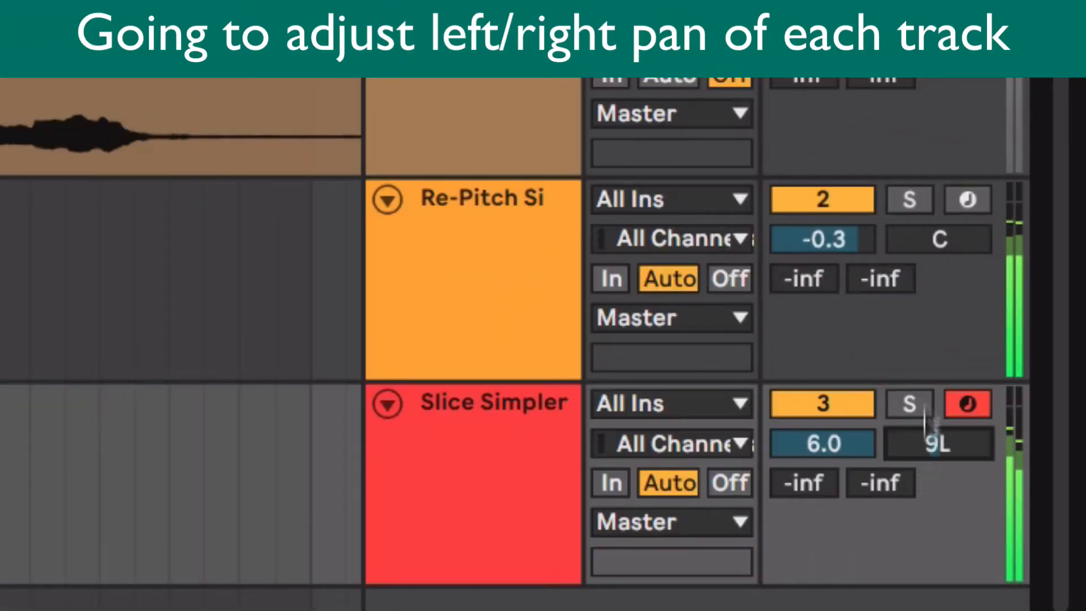
{"action": "mouse_move", "coordinate": [928, 244]}
{"action": "left_mouse_down"}
{"action": "mouse_move", "coordinate": [942, 240]}
{"action": "mouse_move", "coordinate": [942, 250]}
{"action": "left_mouse_up"}
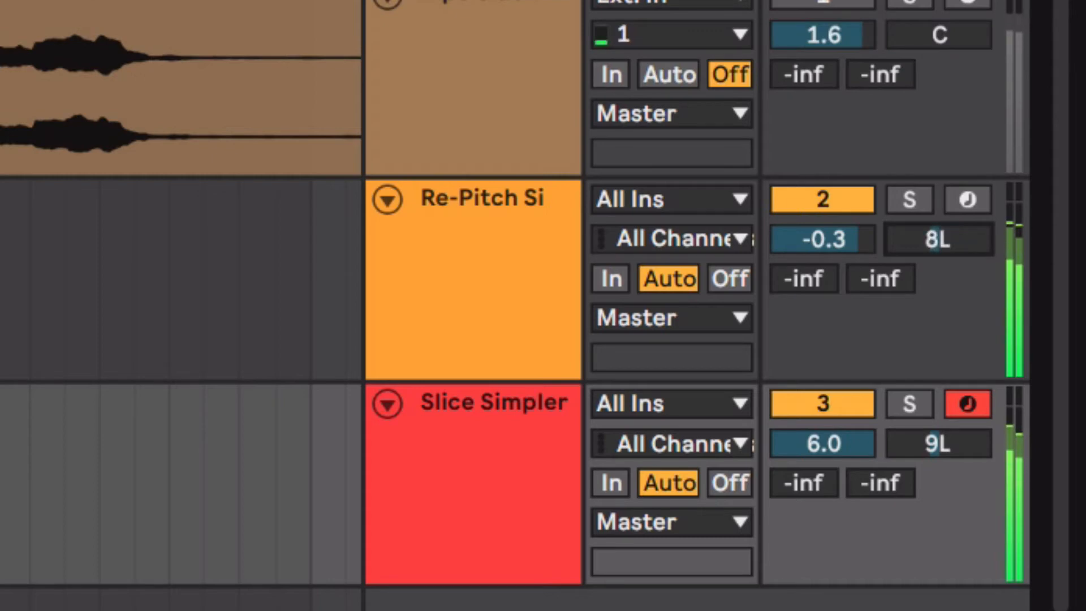
{"action": "mouse_move", "coordinate": [928, 452]}
{"action": "left_mouse_down"}
{"action": "mouse_move", "coordinate": [928, 437]}
{"action": "mouse_move", "coordinate": [935, 445]}
{"action": "left_mouse_up"}
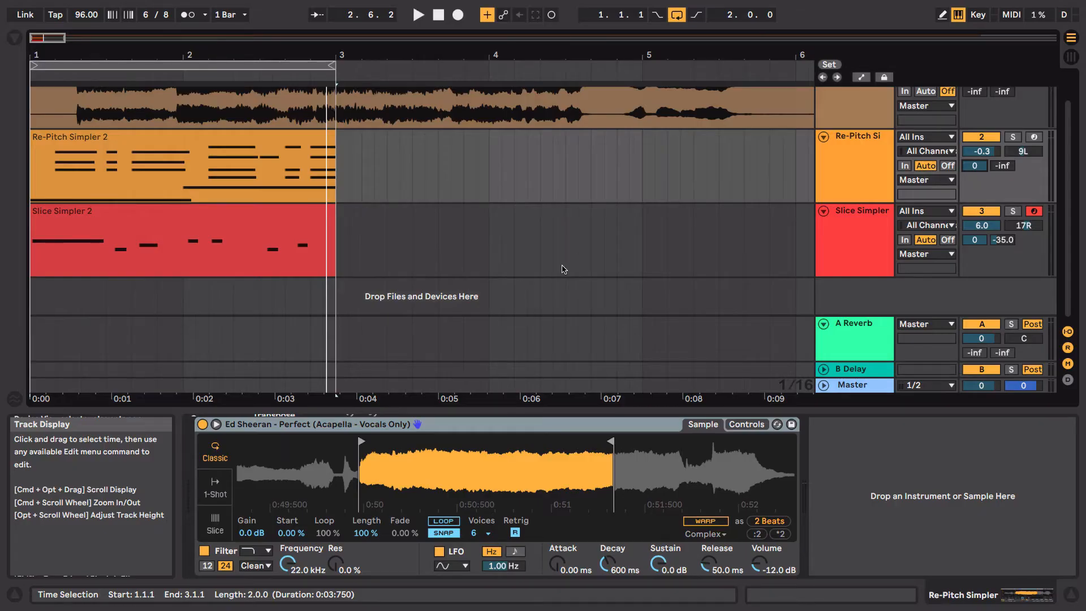
- Select both Simpler clips, then collect all and save the set with files from elsewhere, other Projects and the User Library
{"action": "left_click", "coordinate": [262, 145]}
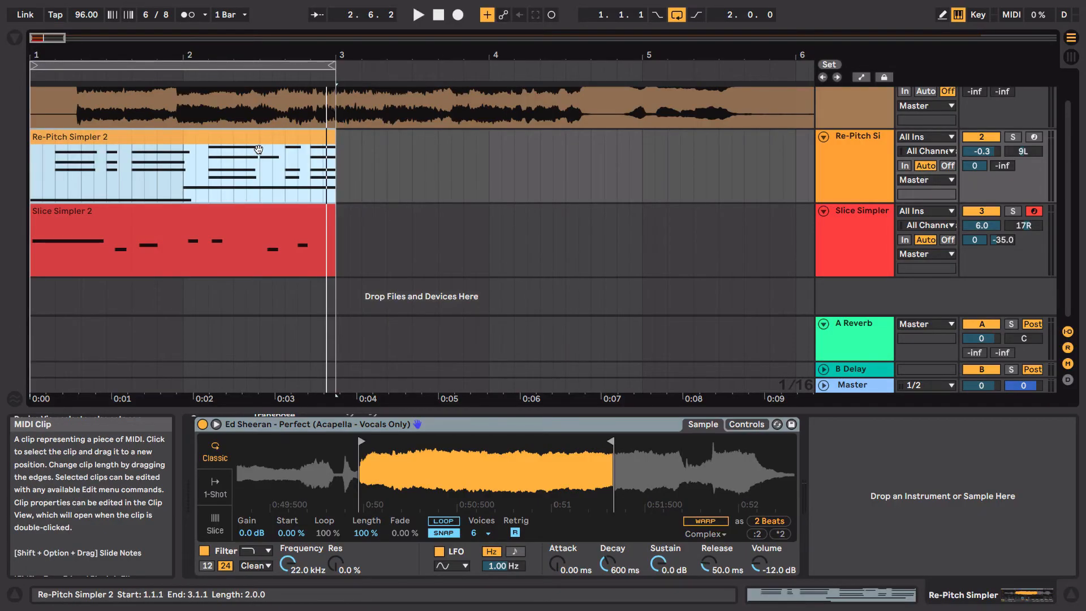
{"action": "left_click", "coordinate": [263, 231], "text": "shift"}
{"action": "mouse_move", "coordinate": [108, 7]}
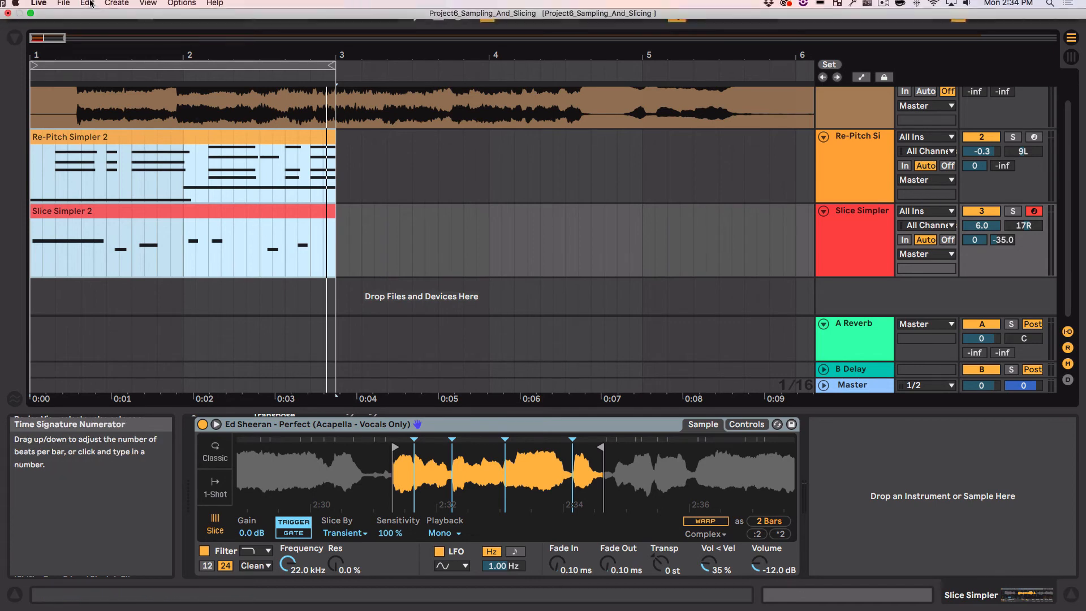
{"action": "left_click", "coordinate": [63, 7]}
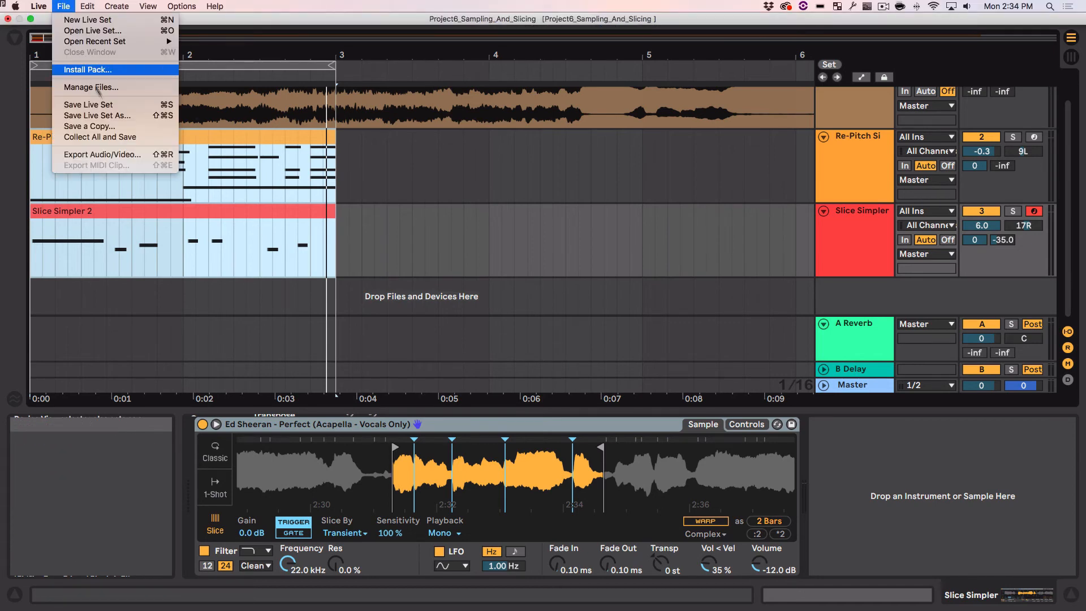
{"action": "left_click", "coordinate": [129, 138]}
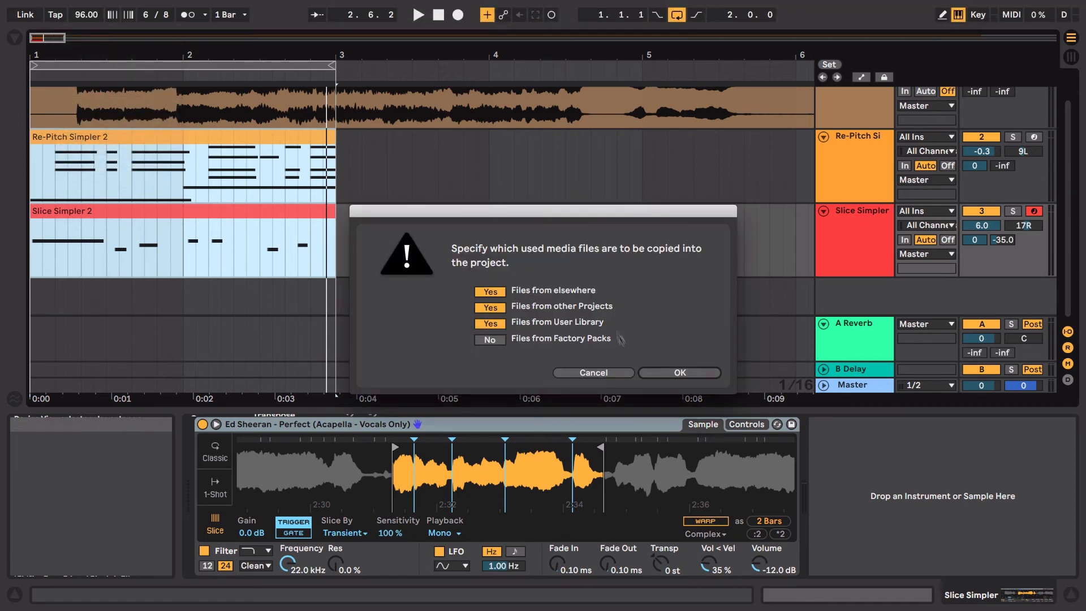
{"action": "left_click", "coordinate": [664, 373]}
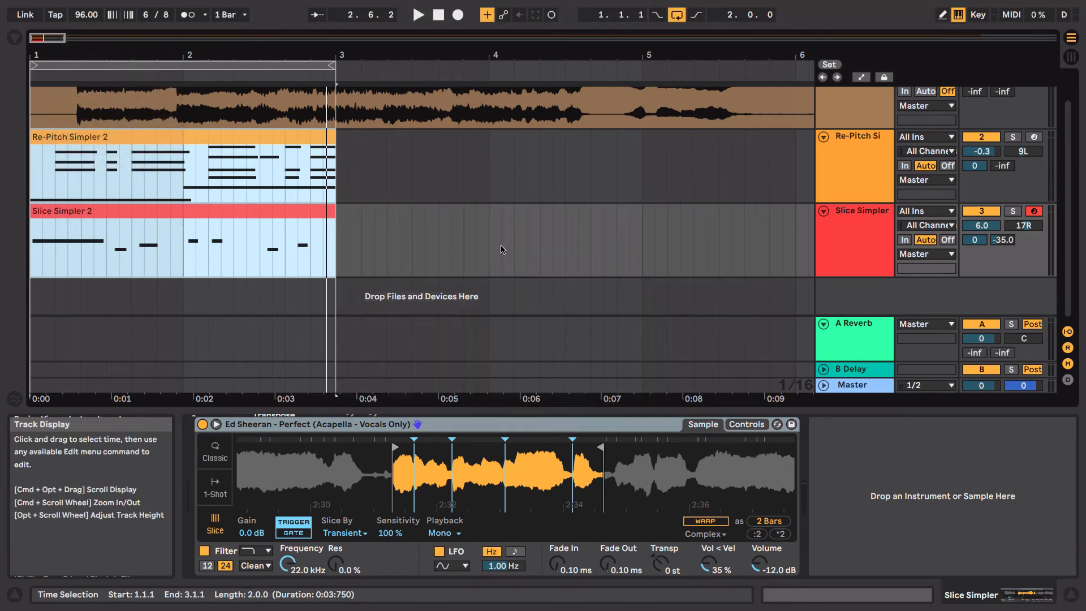
- Export the two-bar Master mix with MP3 encoding turned on, saving it to the Desktop as Project6_Sampling_And_Slicing
{"action": "left_click", "coordinate": [63, 6]}
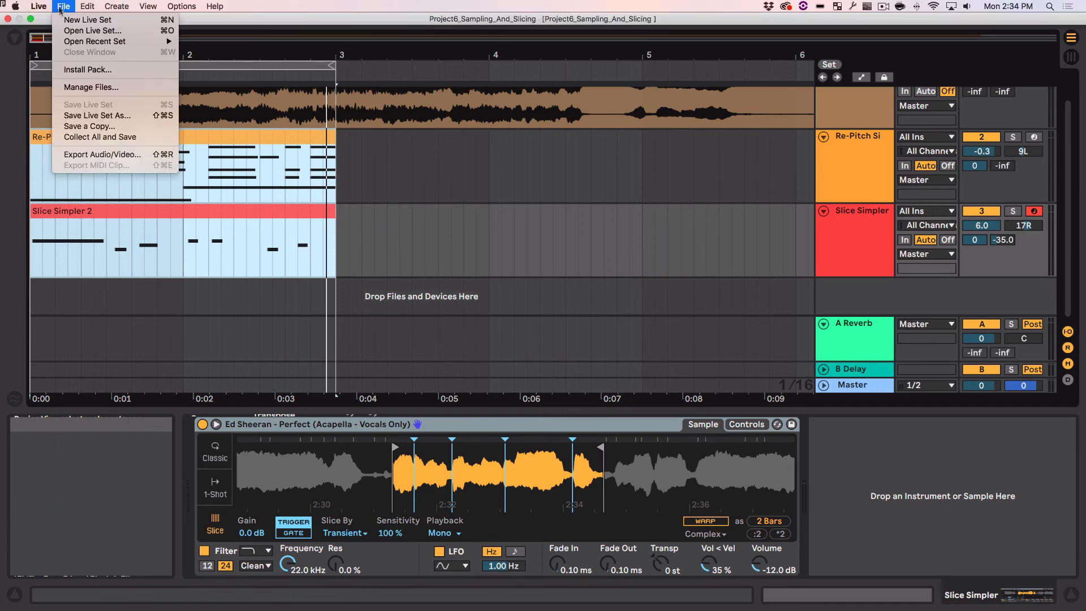
{"action": "left_click", "coordinate": [112, 156]}
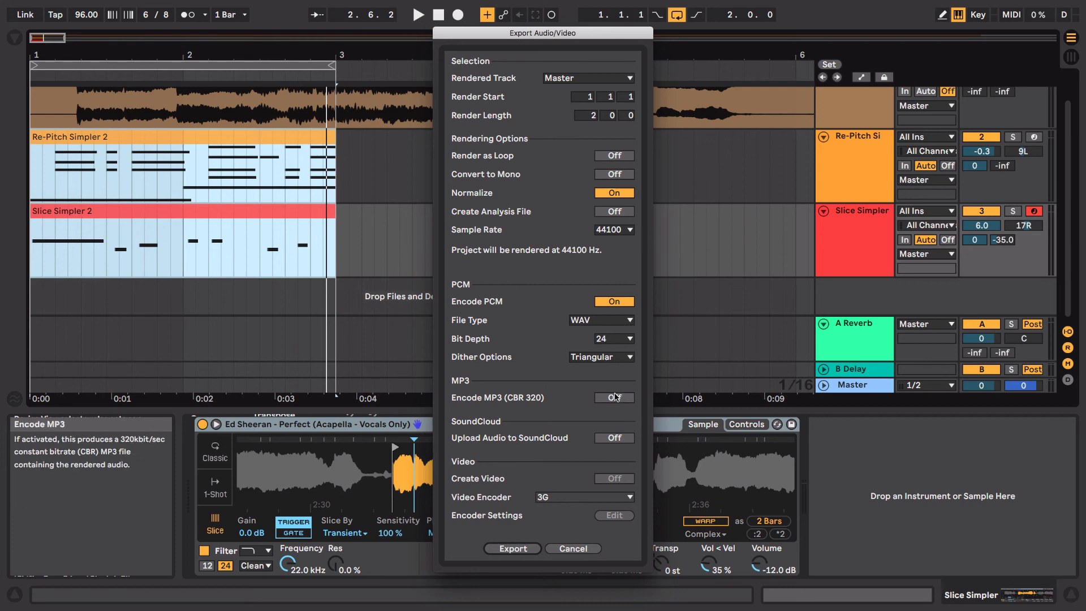
{"action": "left_click", "coordinate": [616, 398]}
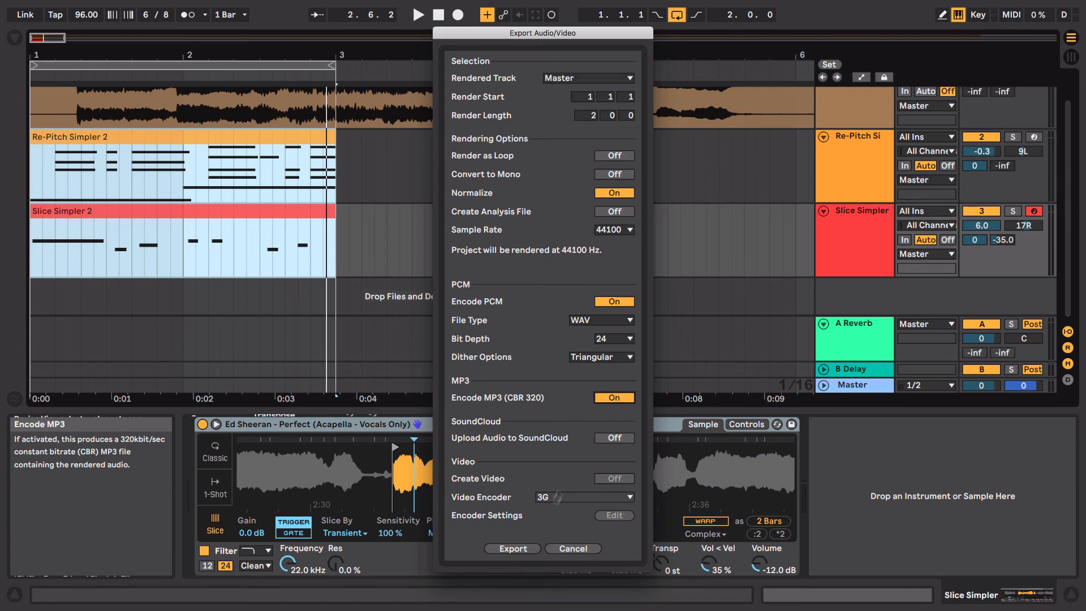
{"action": "left_click", "coordinate": [513, 549]}
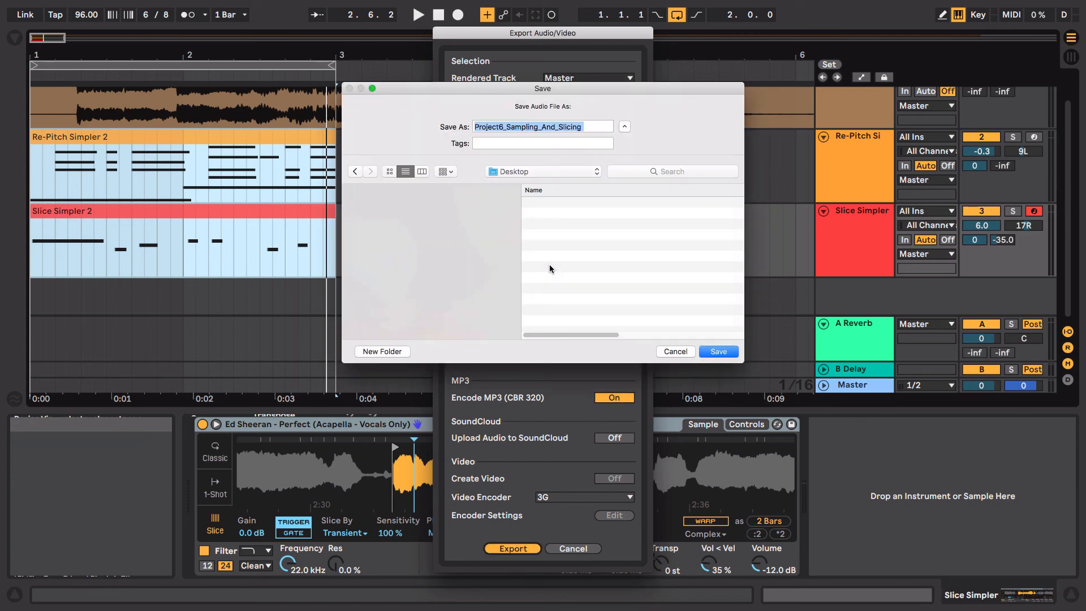
{"action": "left_click", "coordinate": [719, 351]}
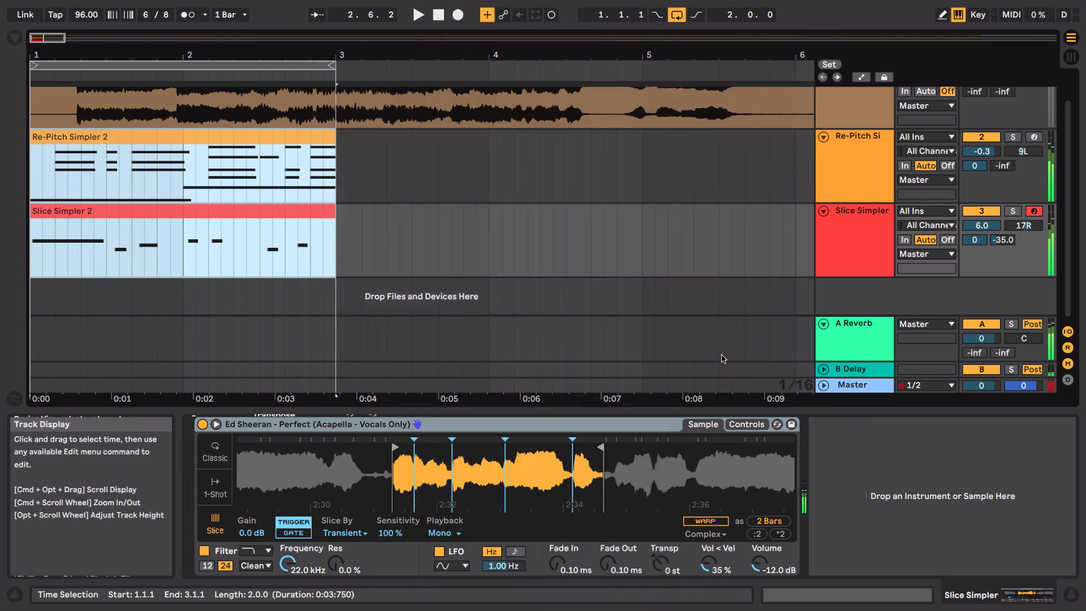